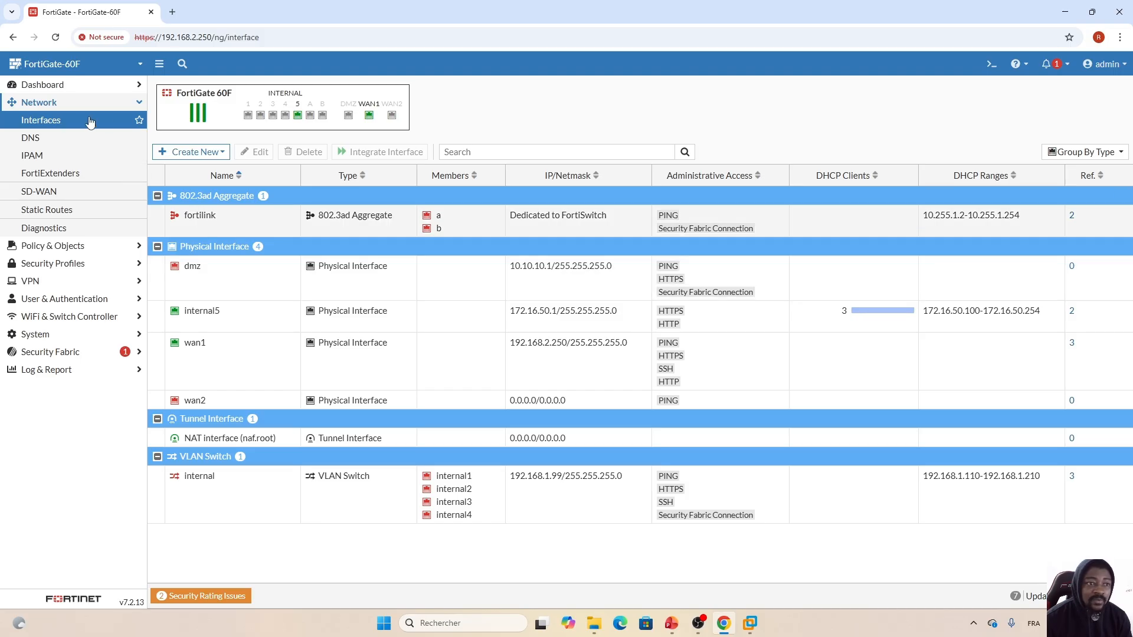
- Open the Port5_To_Internet firewall policy for editing
click(115, 103)
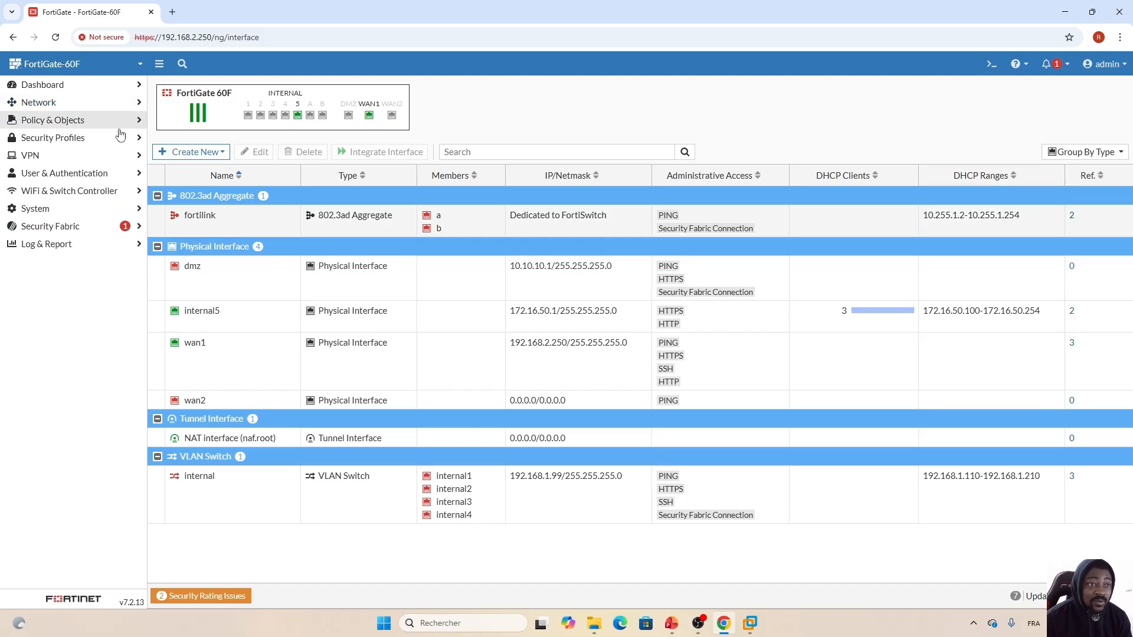
click(89, 139)
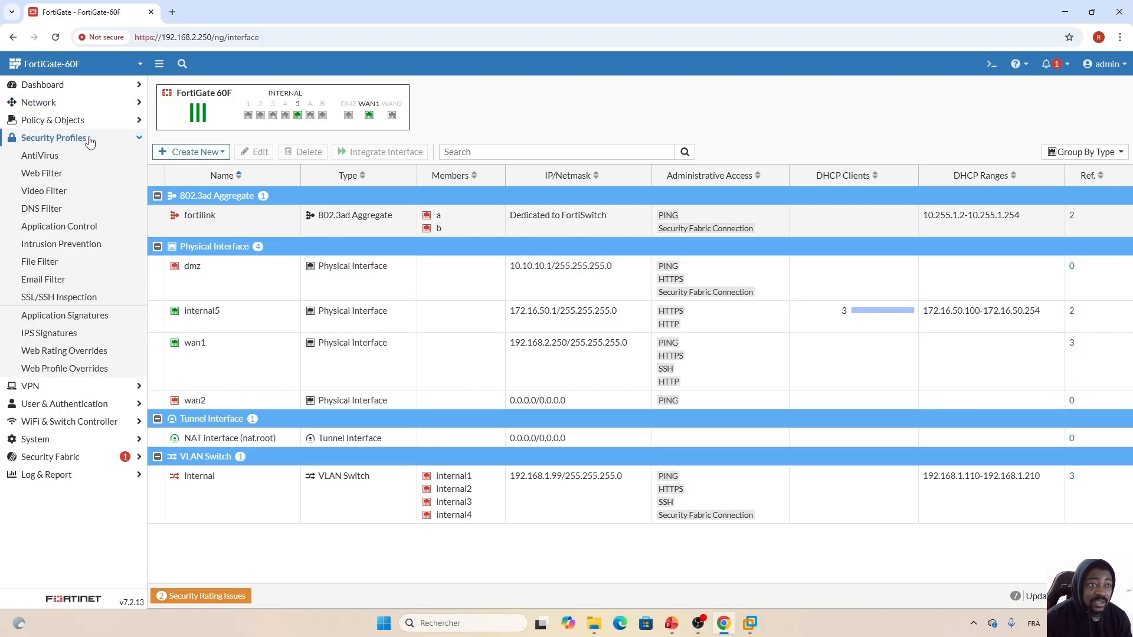
click(90, 123)
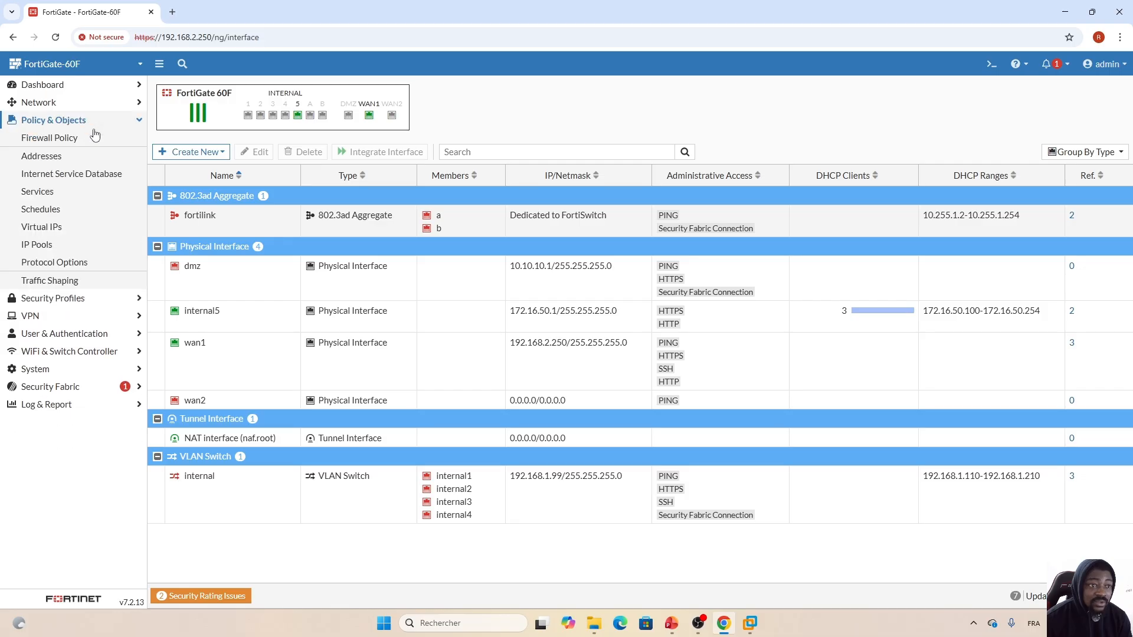
click(65, 138)
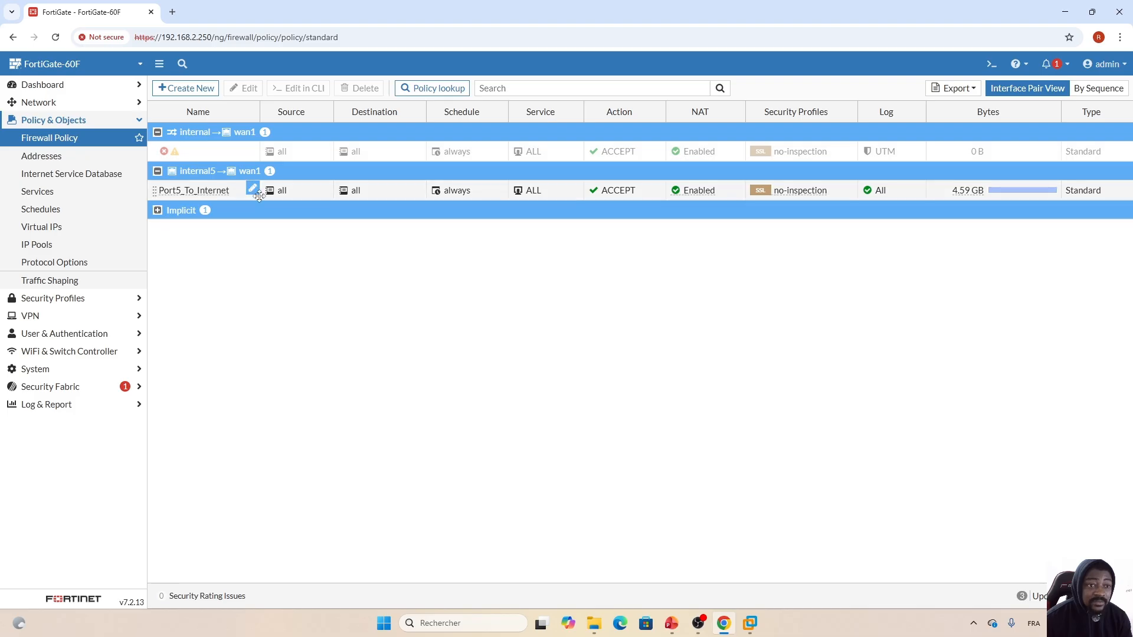
double_click(303, 197)
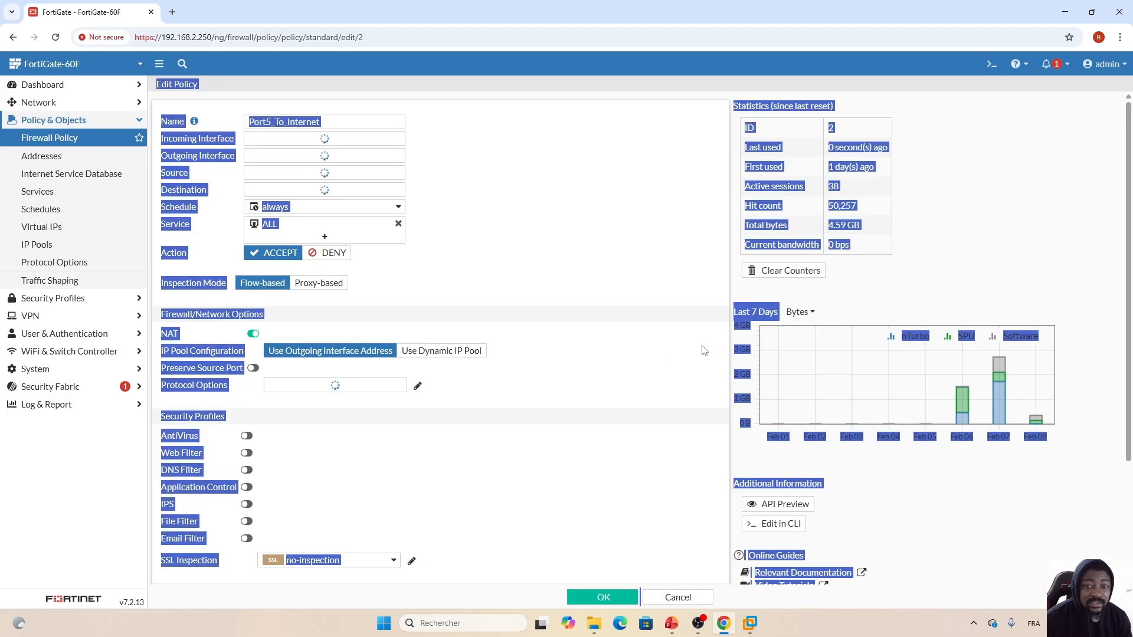
- Enable Web Filter on the policy and edit its default profile
scroll(595, 434, down, 2)
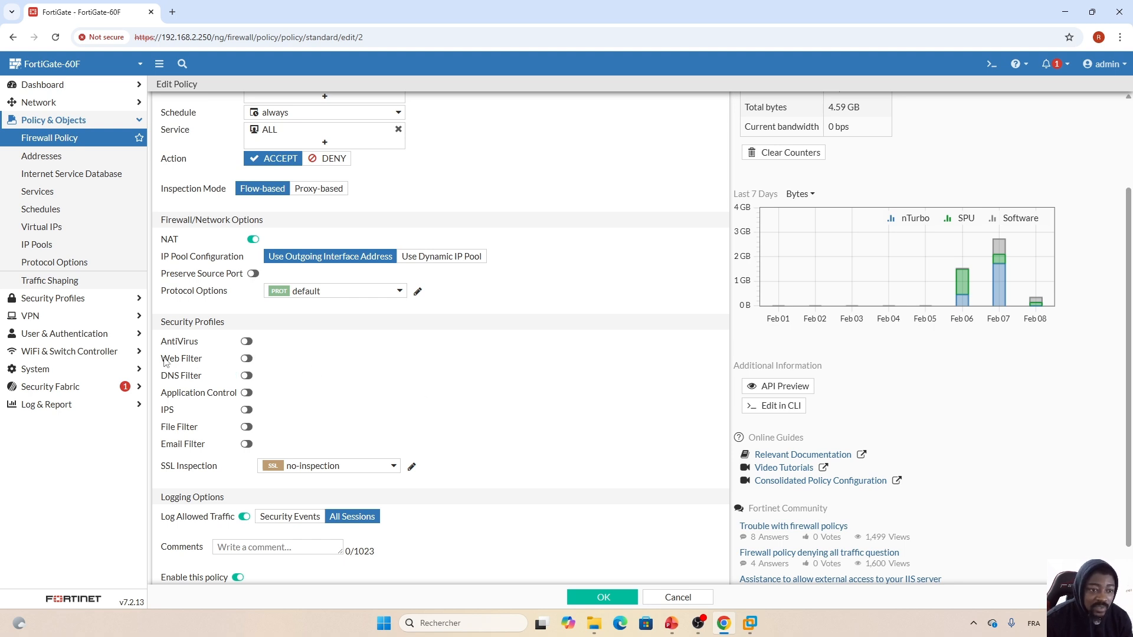
click(246, 361)
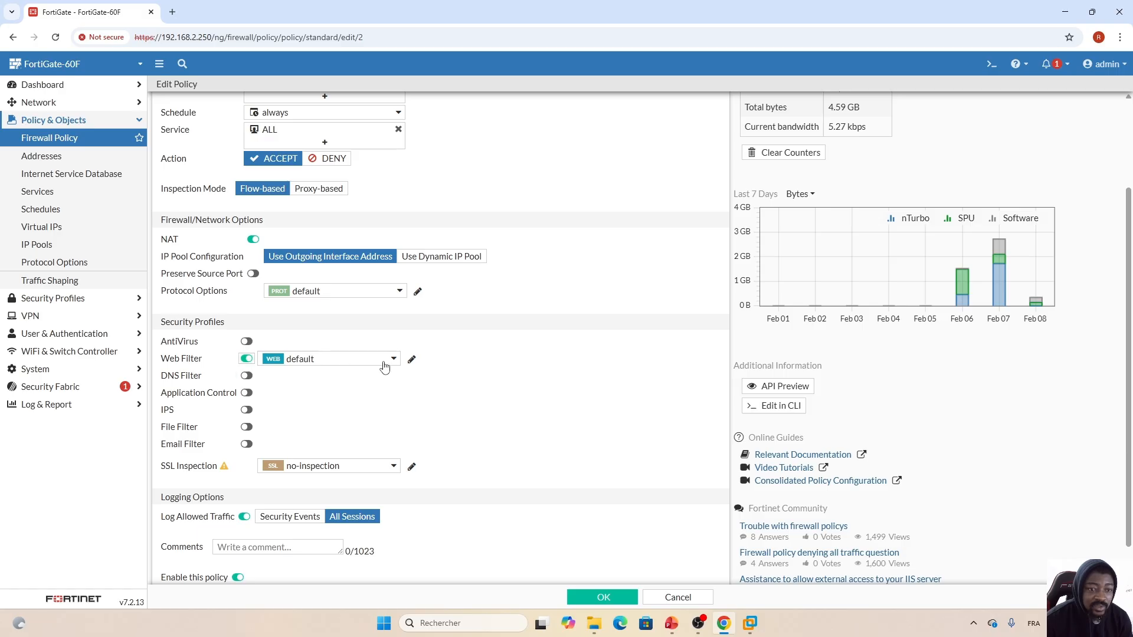
click(411, 359)
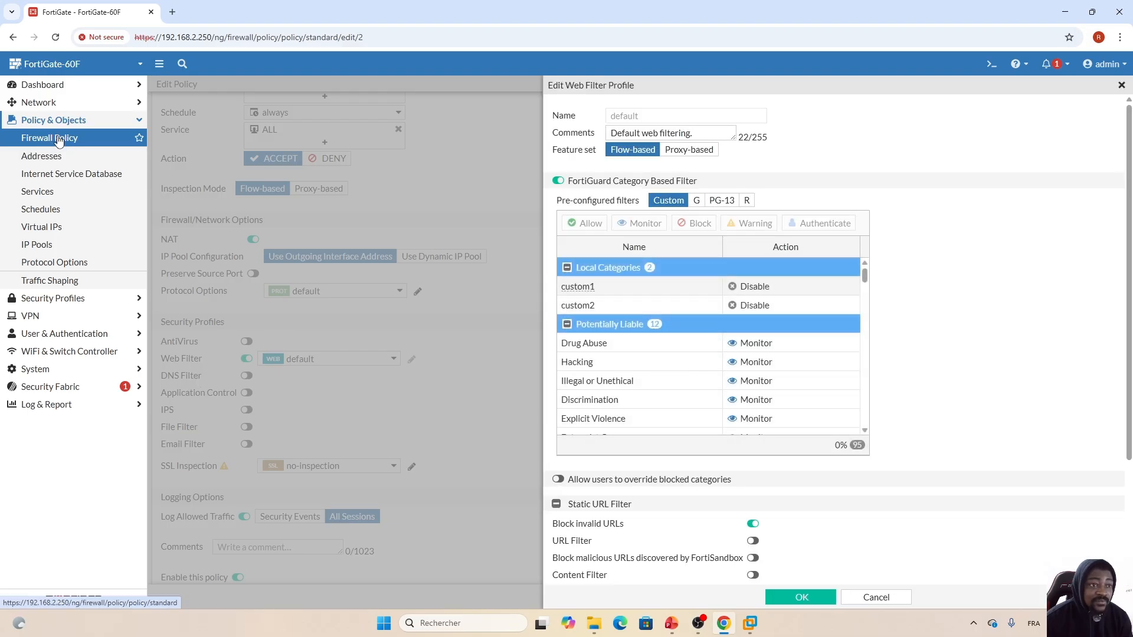
- Set the Education category to Monitor in the default web filter profile and save it
click(69, 300)
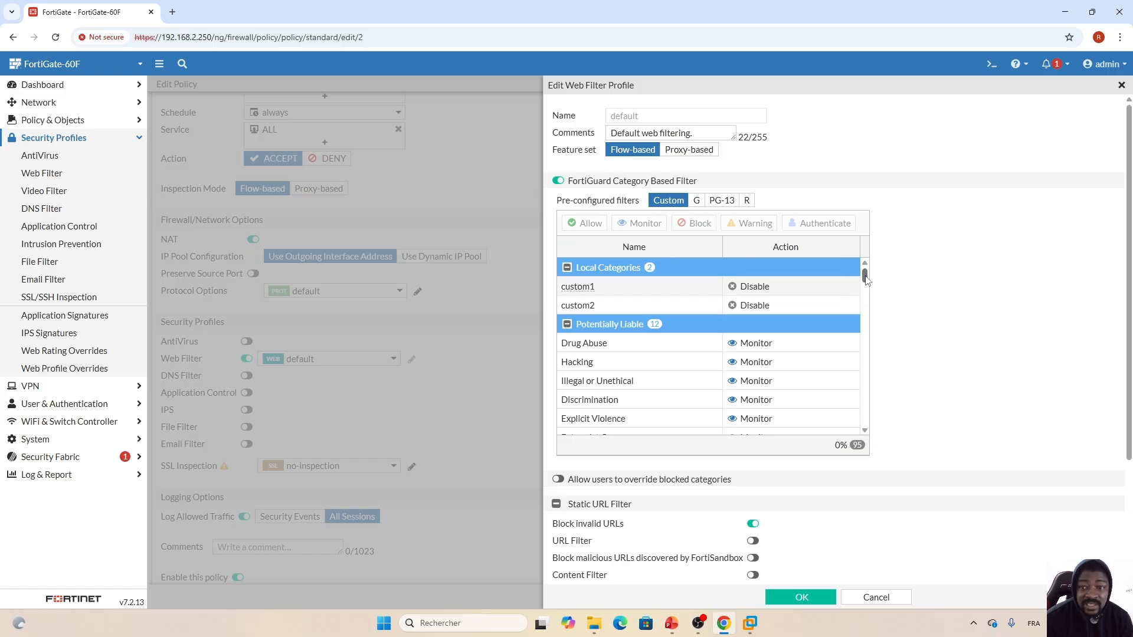
drag(866, 277, 865, 352)
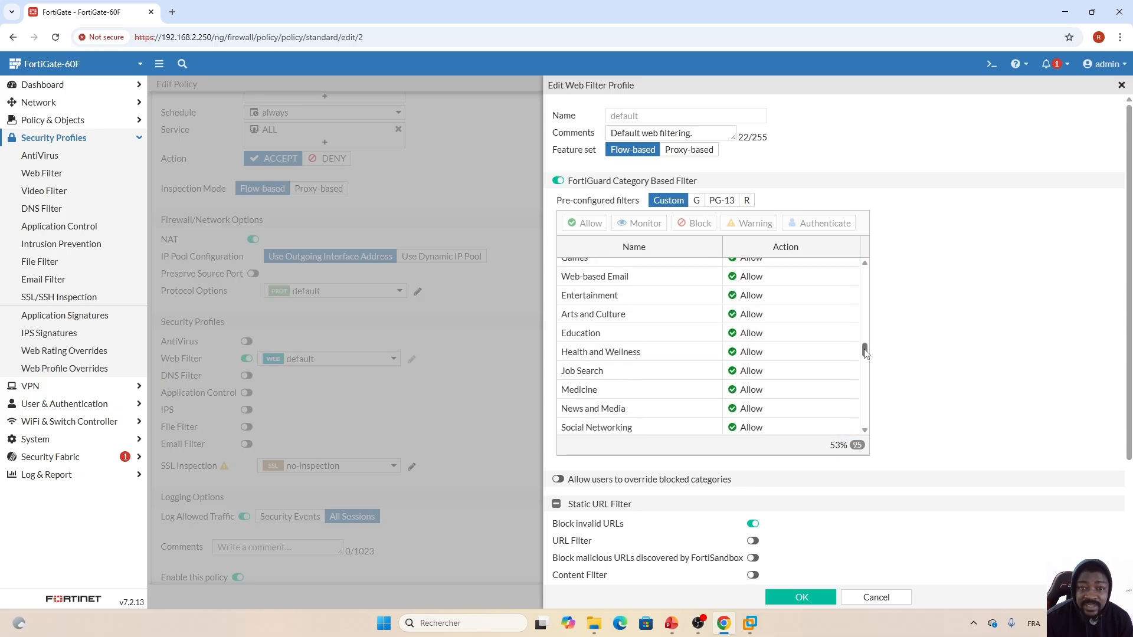
click(680, 336)
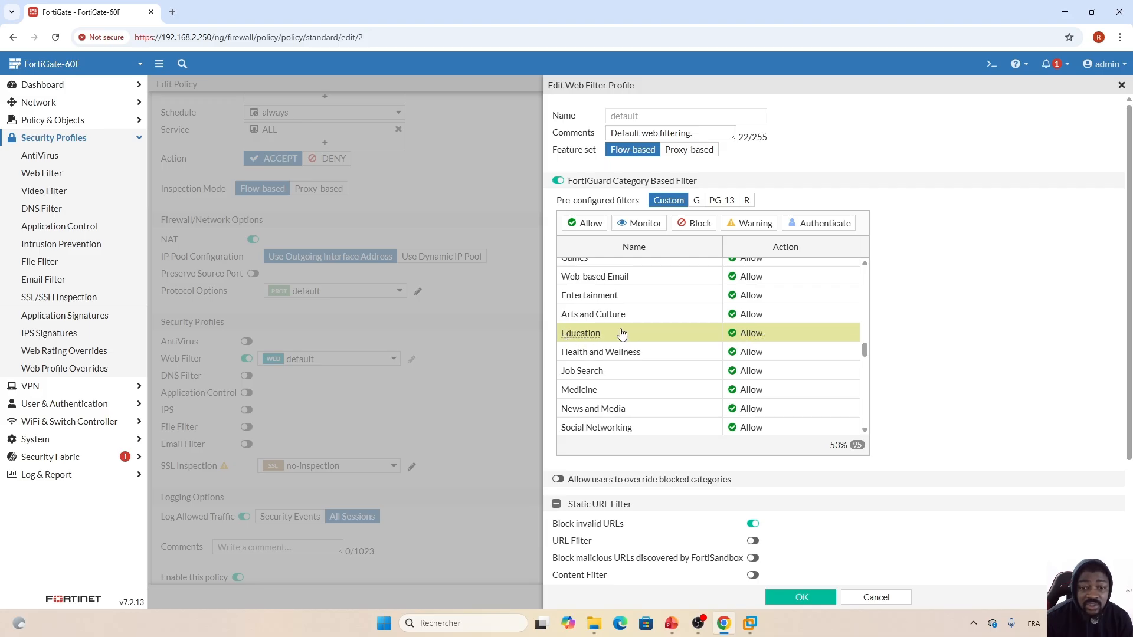
click(641, 224)
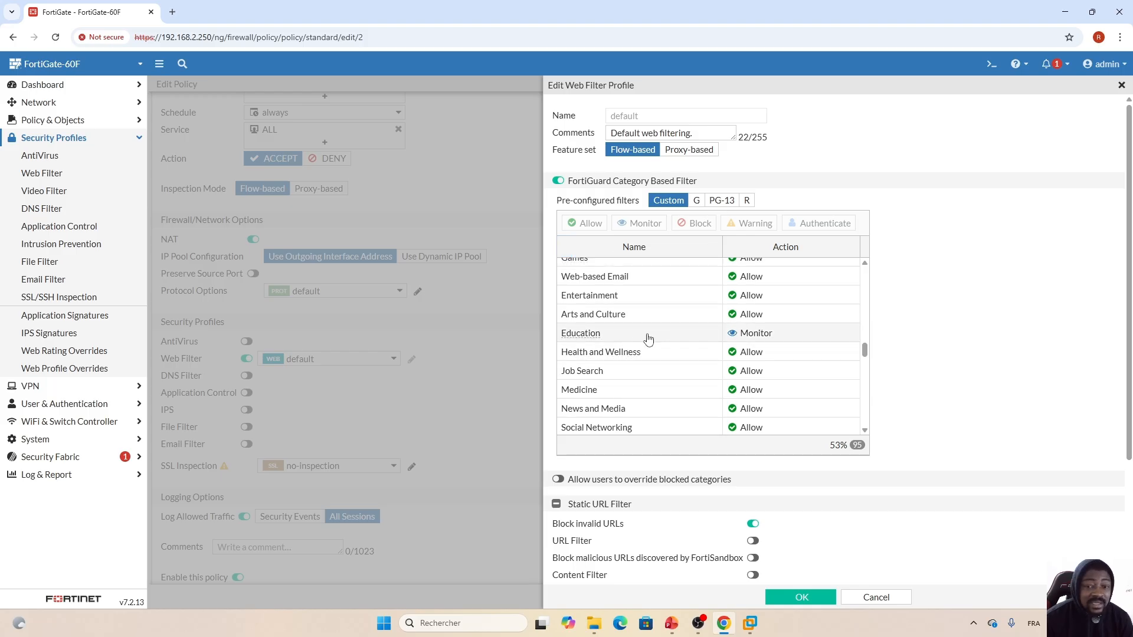
mouse_move(618, 324)
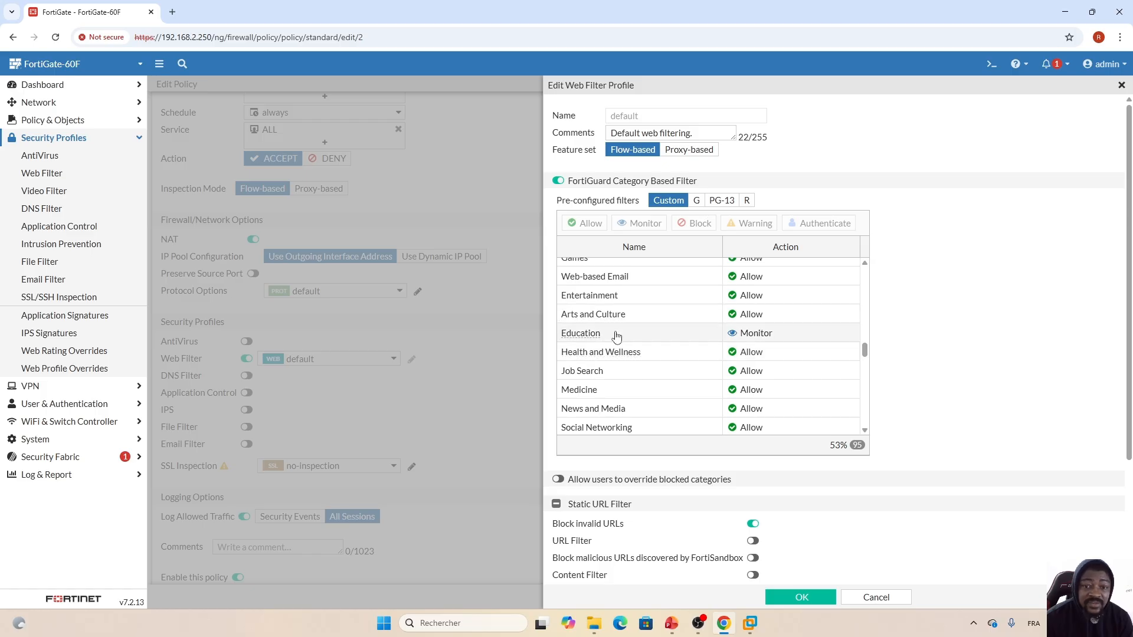
click(795, 600)
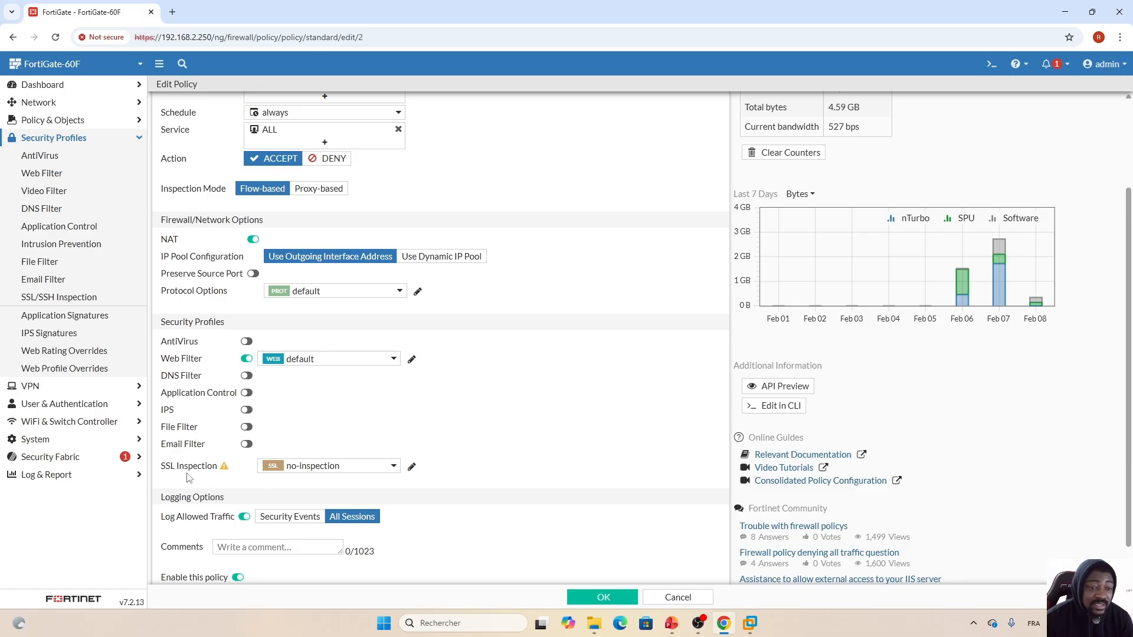
- Set SSL Inspection to certificate-inspection, save Port5_To_Internet, and switch to the Win10 VM
click(395, 470)
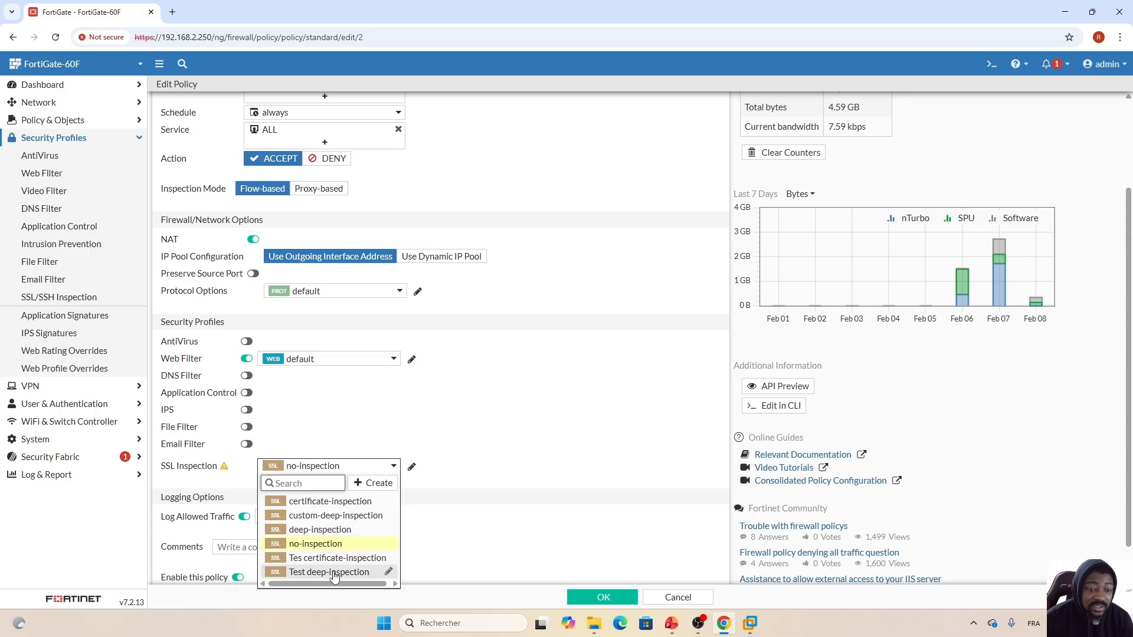
click(340, 502)
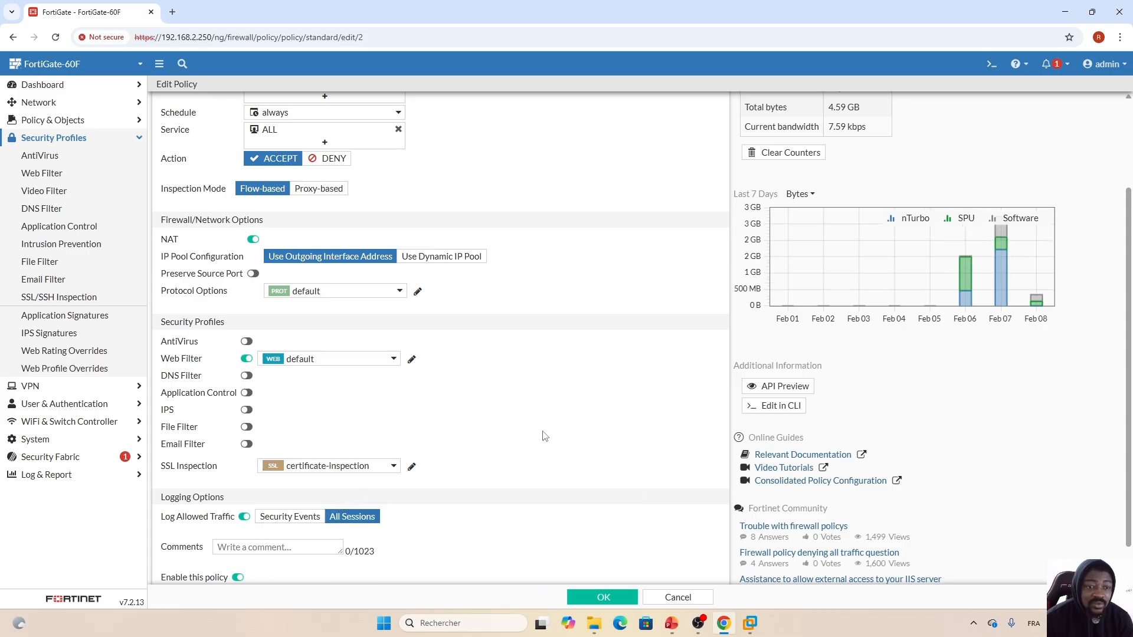
click(599, 597)
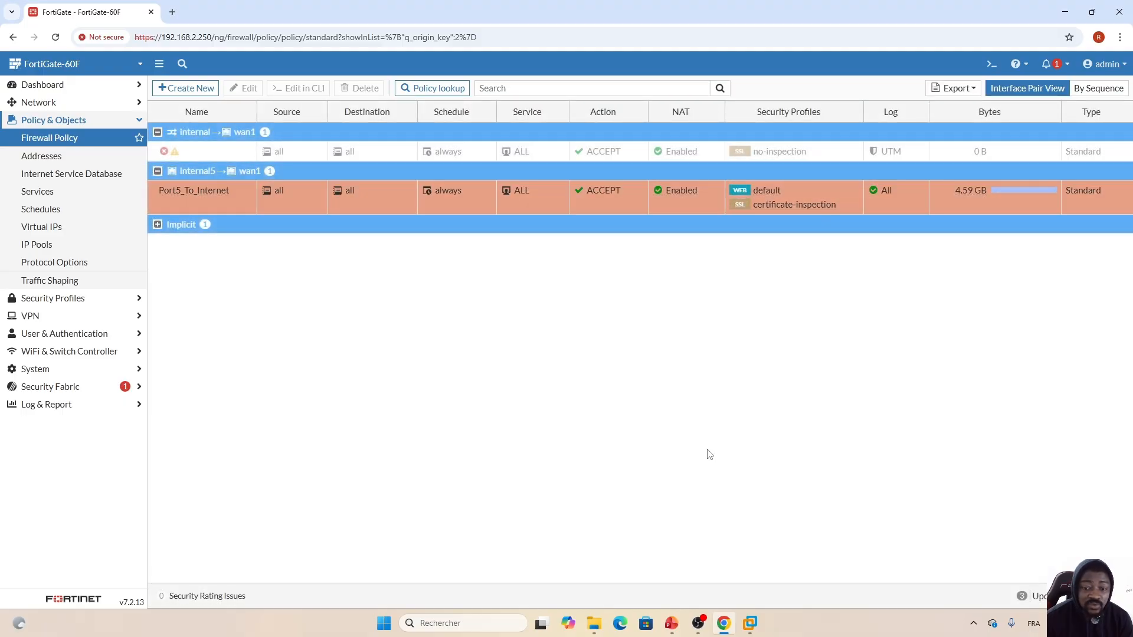
click(750, 623)
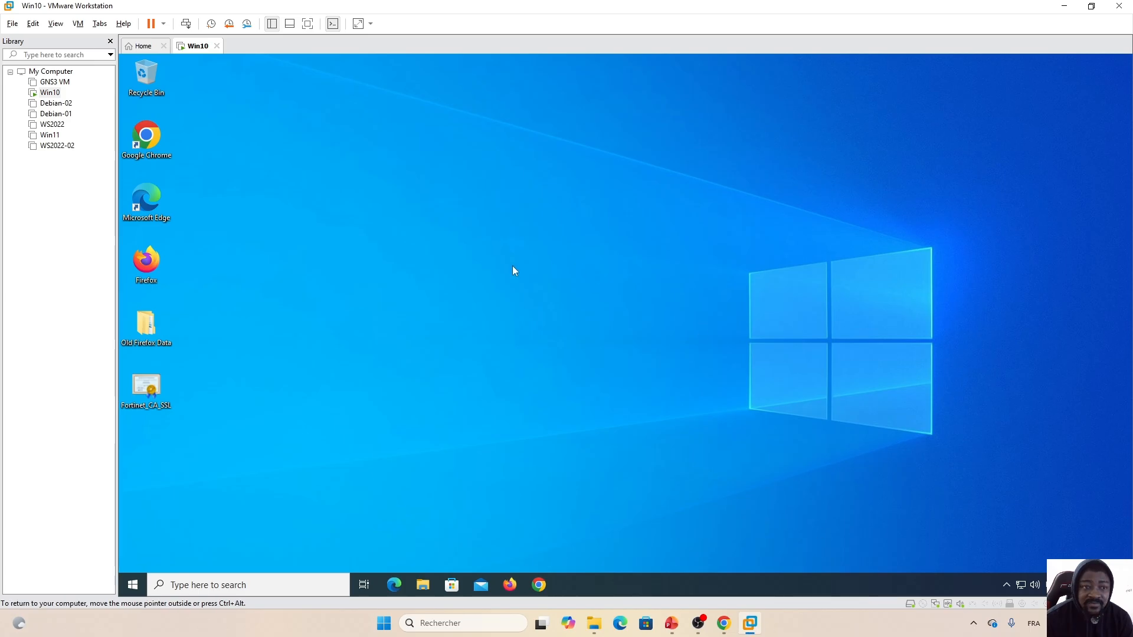
- Launch Chrome in the VM and load udemy.com
double_click(146, 137)
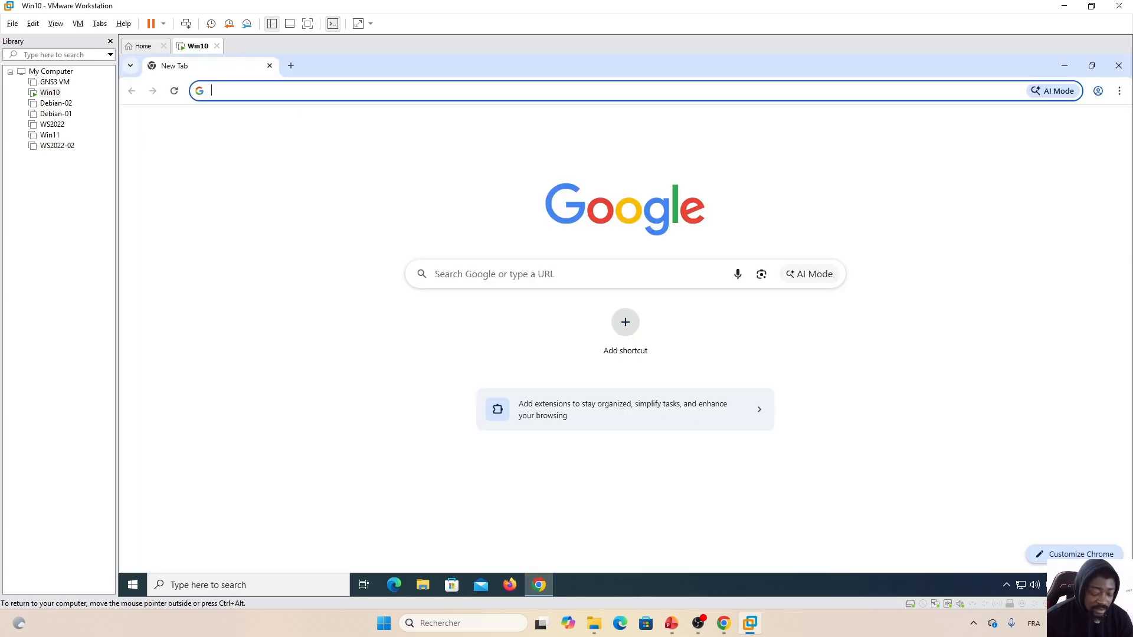
text(udemy.)
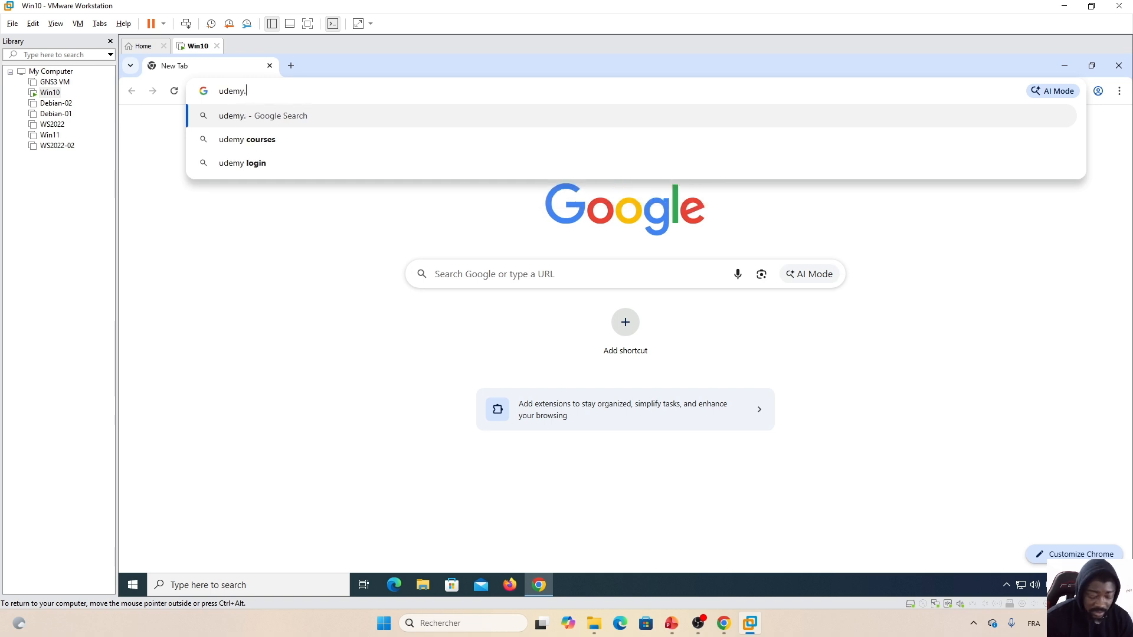
text(com)
key(Return)
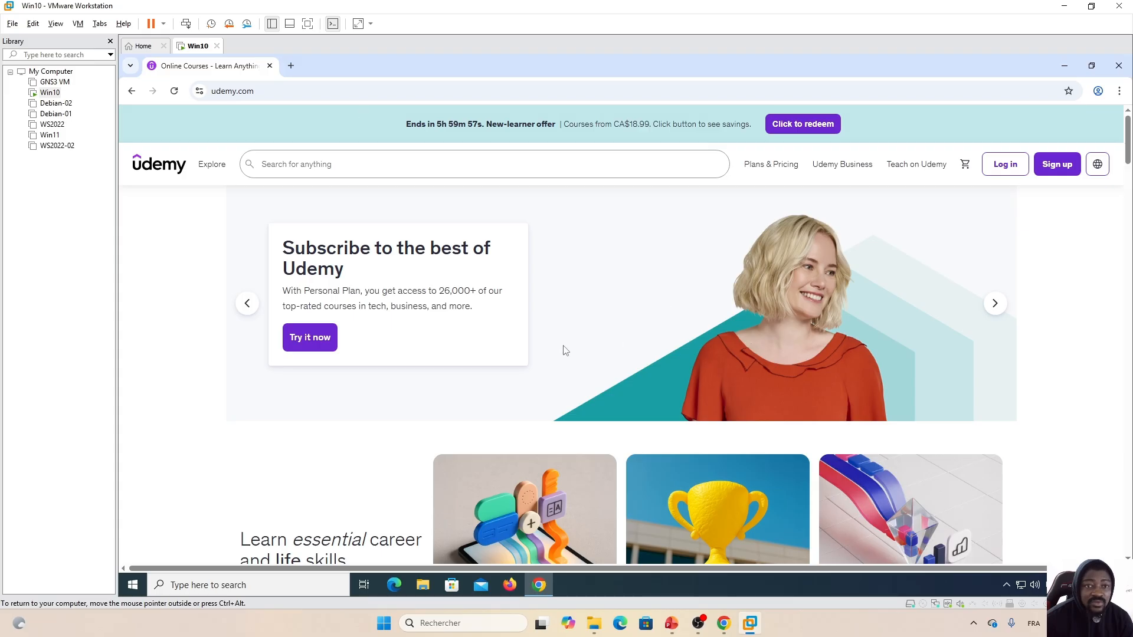
- Load coursera.org in a new tab, then return to the FortiGate admin page
double_click(290, 66)
click(323, 71)
click(313, 90)
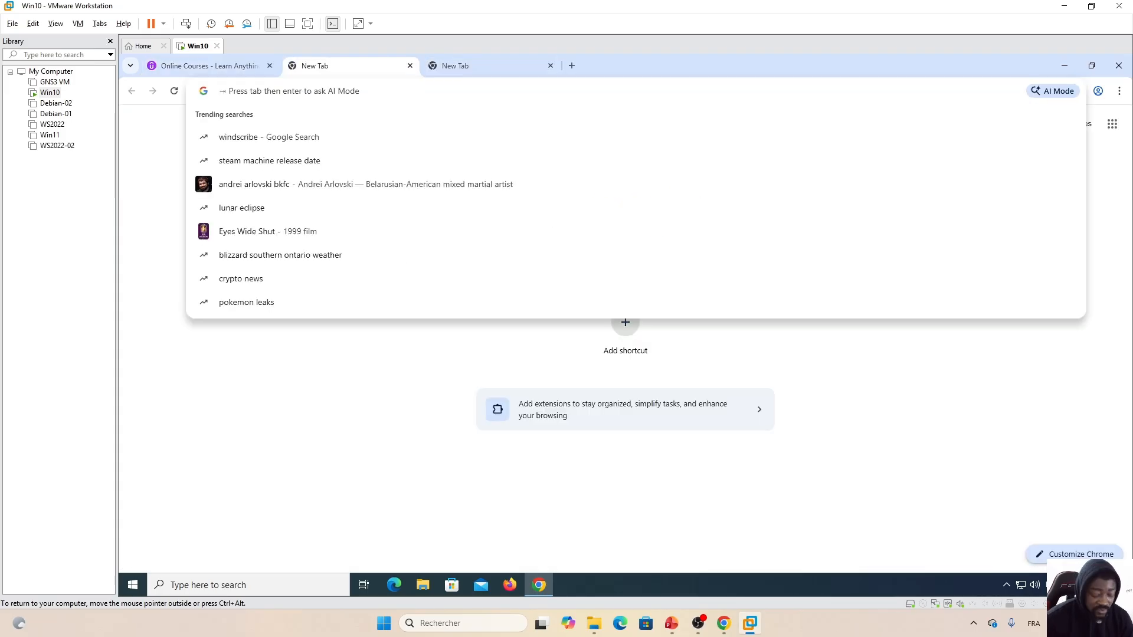
text(coursera)
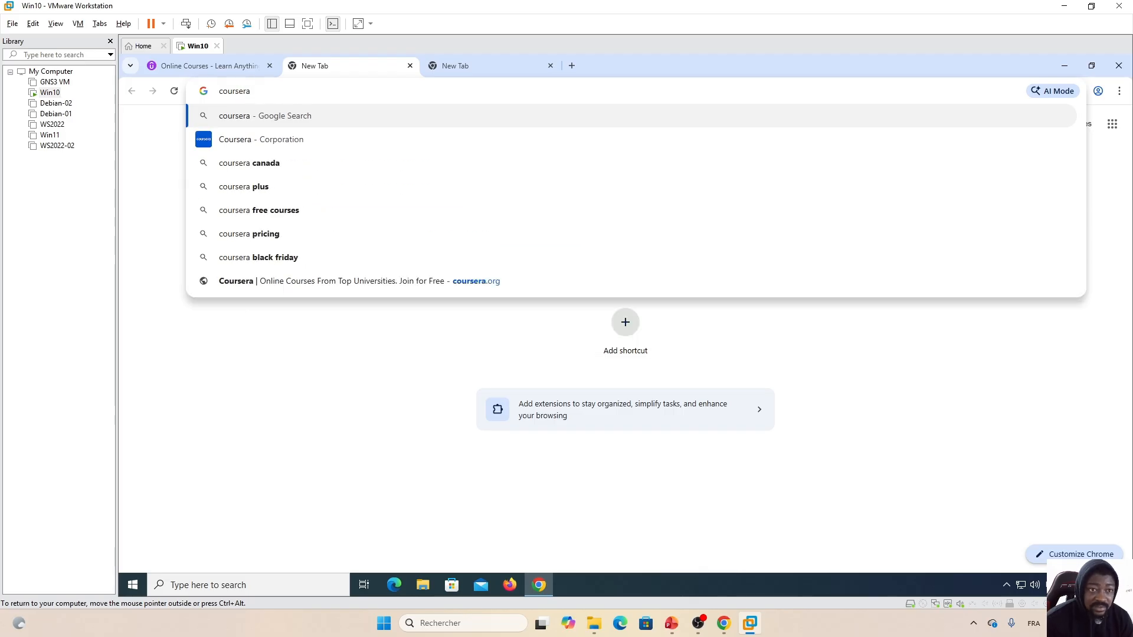
text(.org)
key(Return)
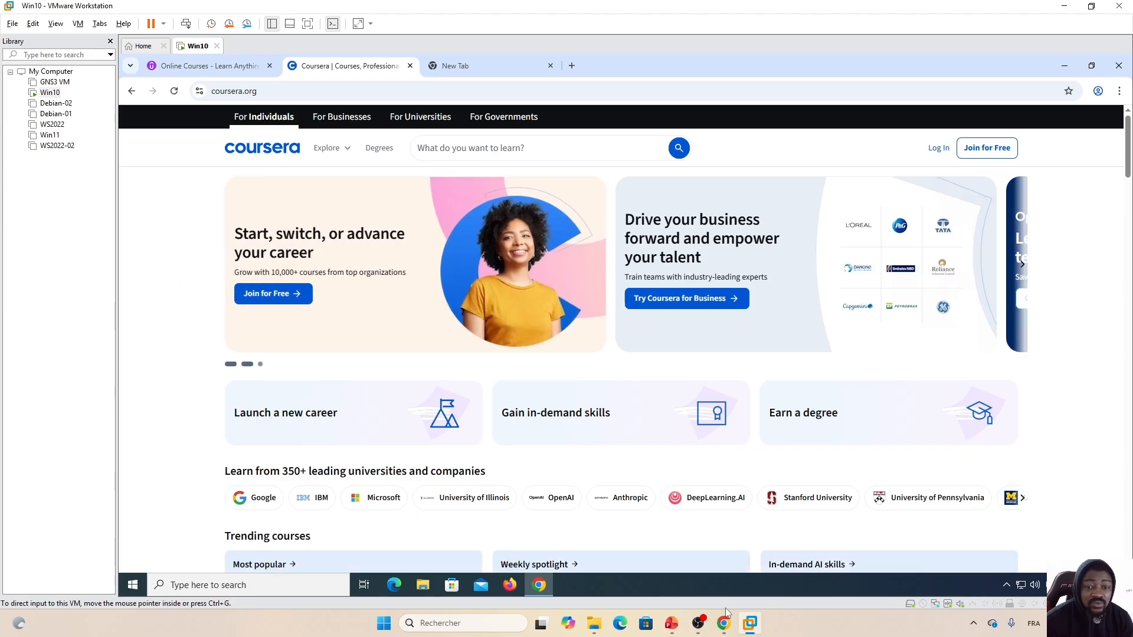
click(725, 629)
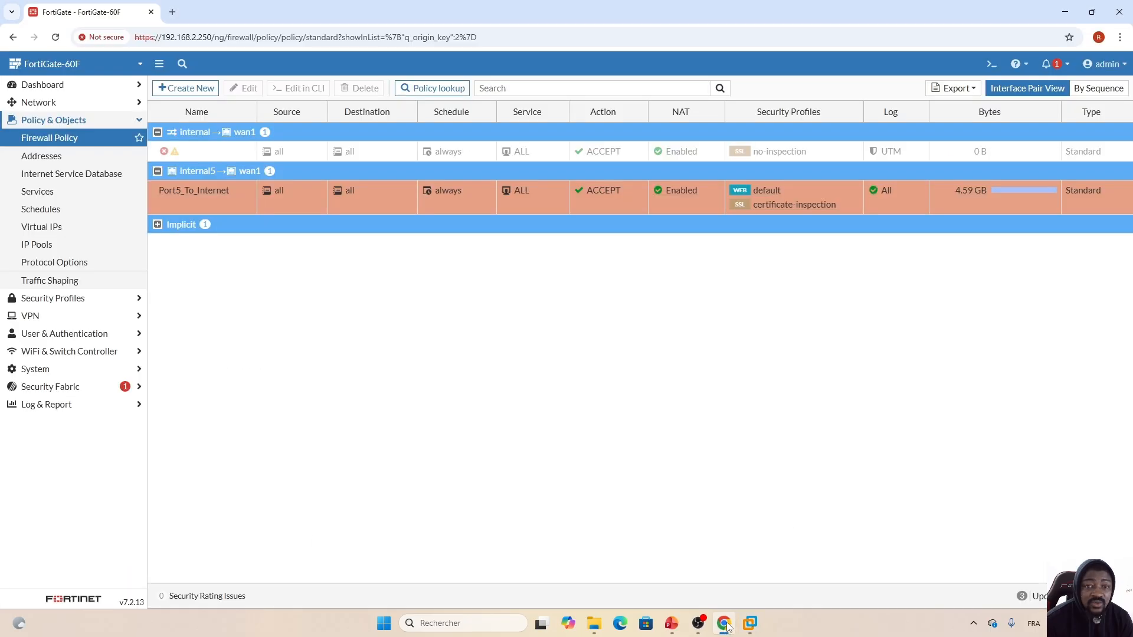
right_click(369, 204)
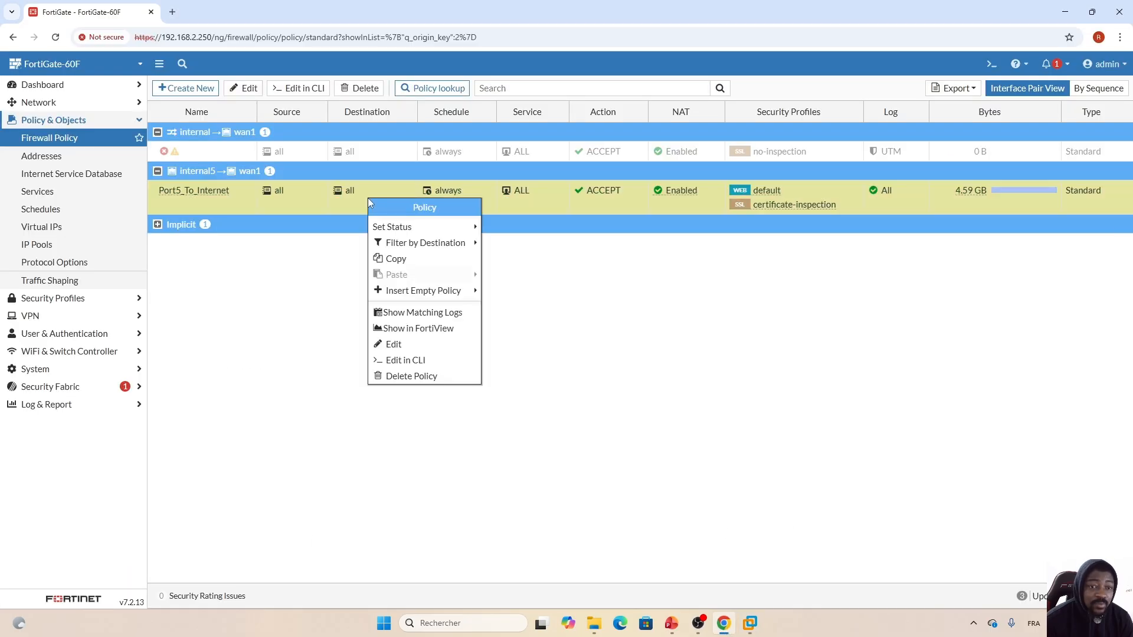
click(414, 313)
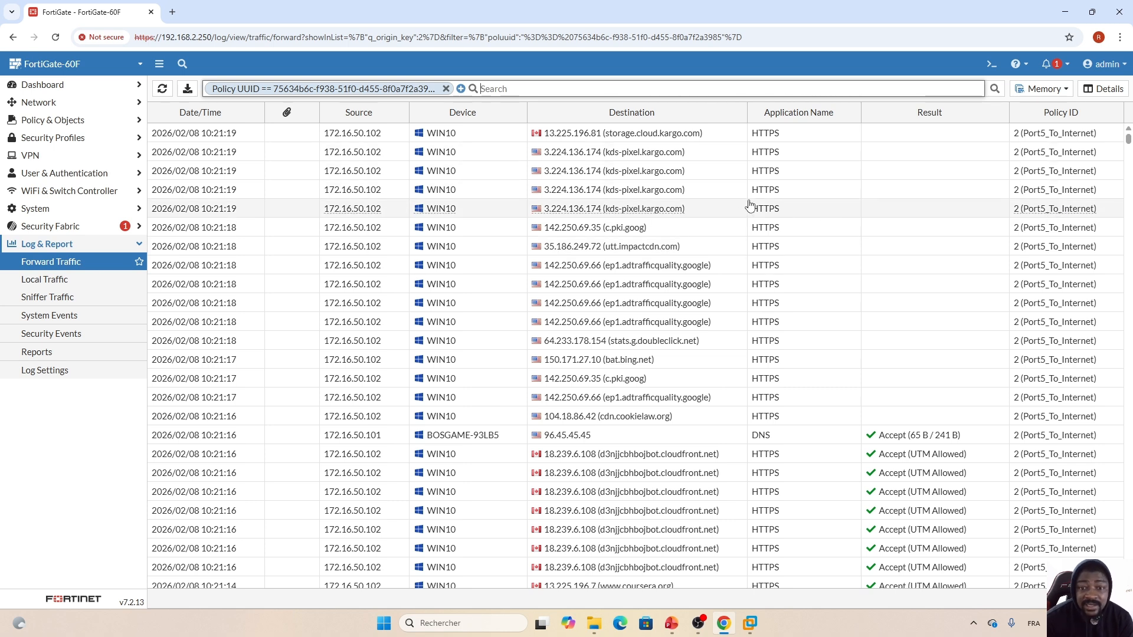
click(162, 92)
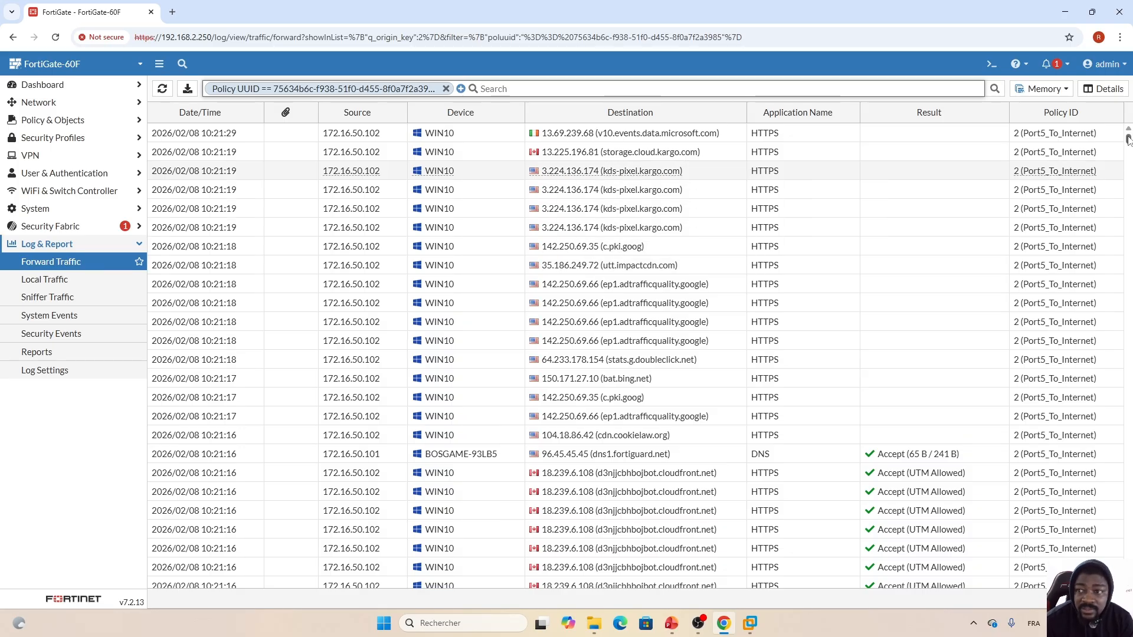
drag(1127, 139, 1128, 146)
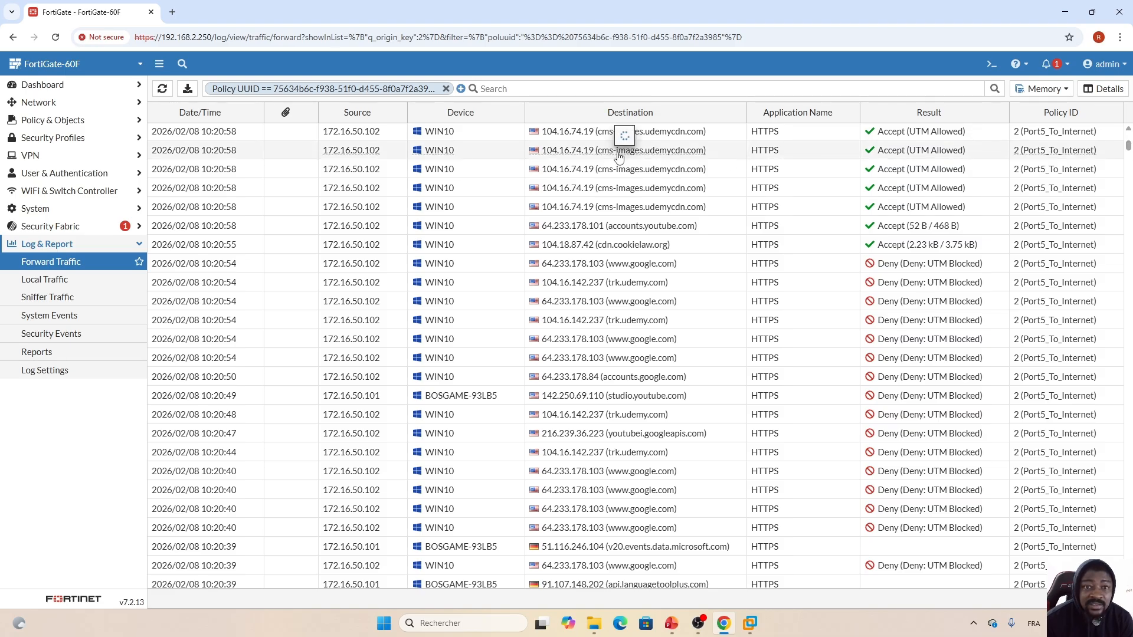
mouse_move(657, 157)
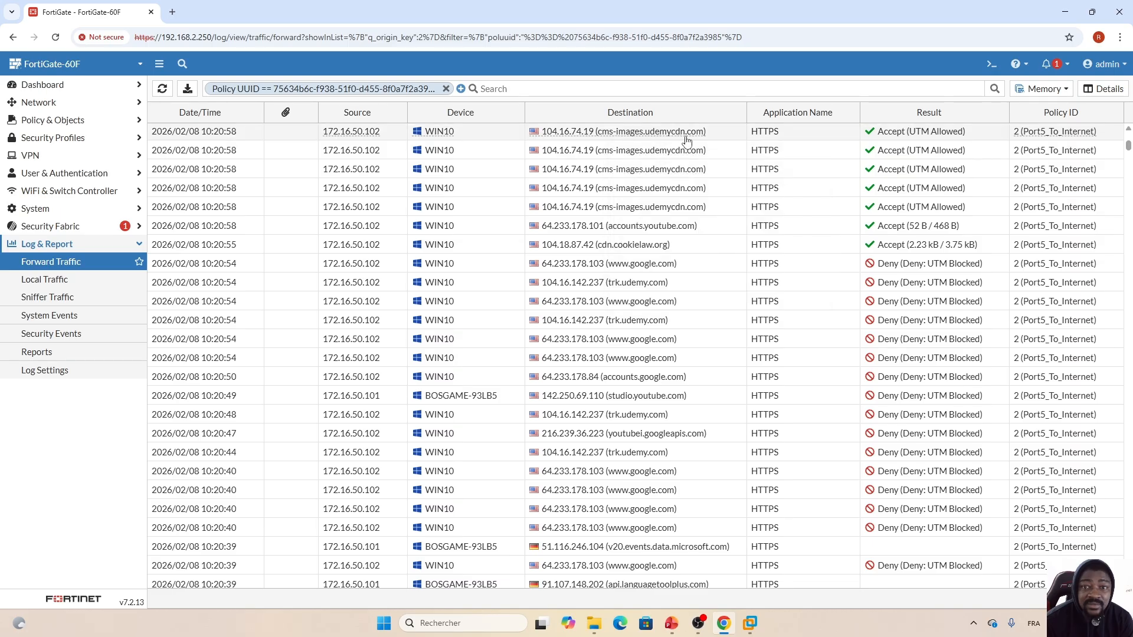
mouse_move(692, 140)
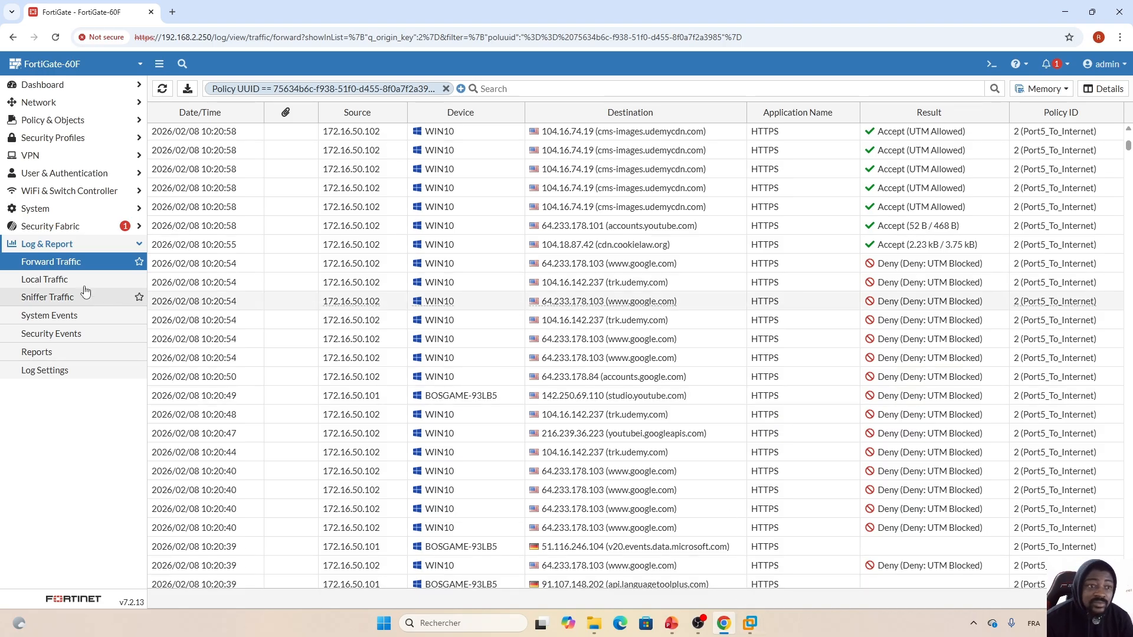
click(104, 138)
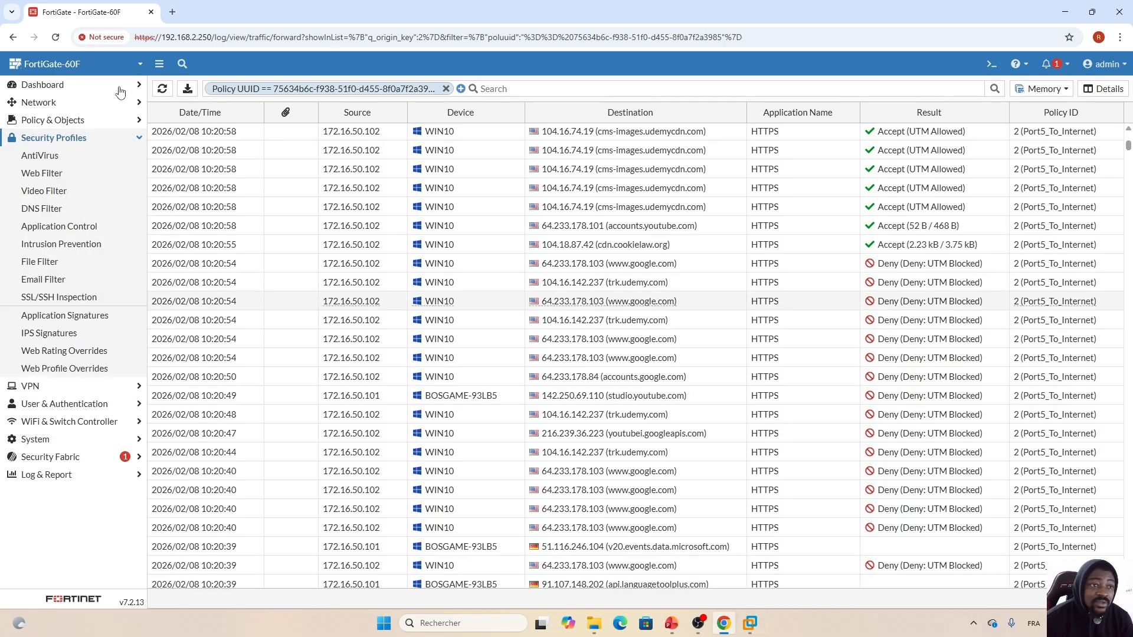
click(71, 120)
click(54, 140)
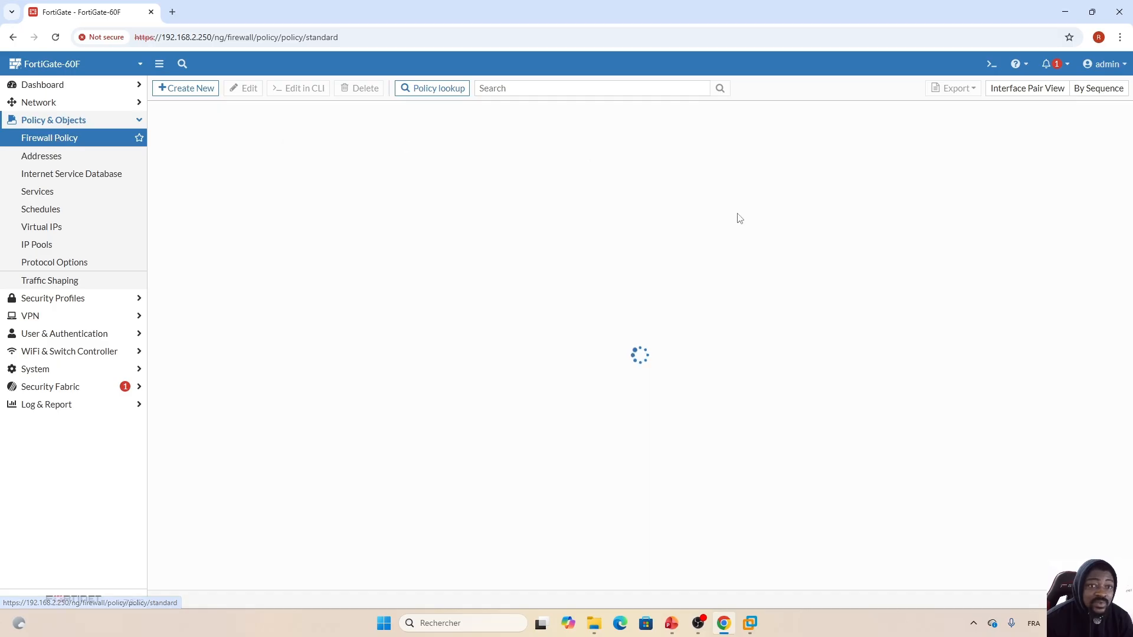
- Change Education from Monitor to Block in the default profile, saving profile and policy
double_click(373, 204)
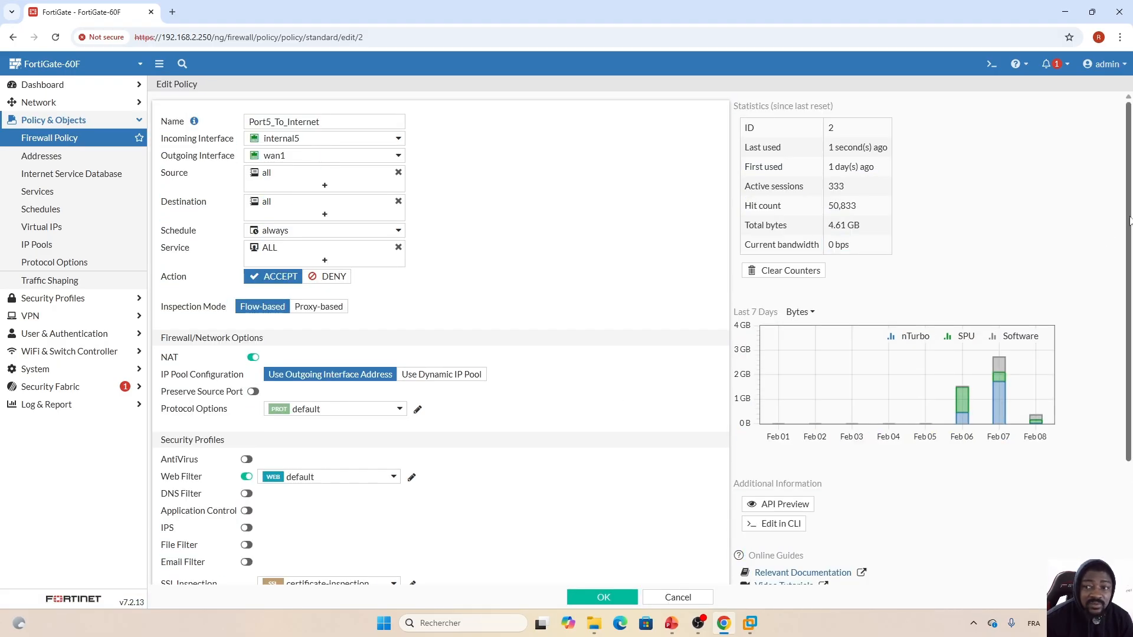
drag(1129, 220, 1129, 334)
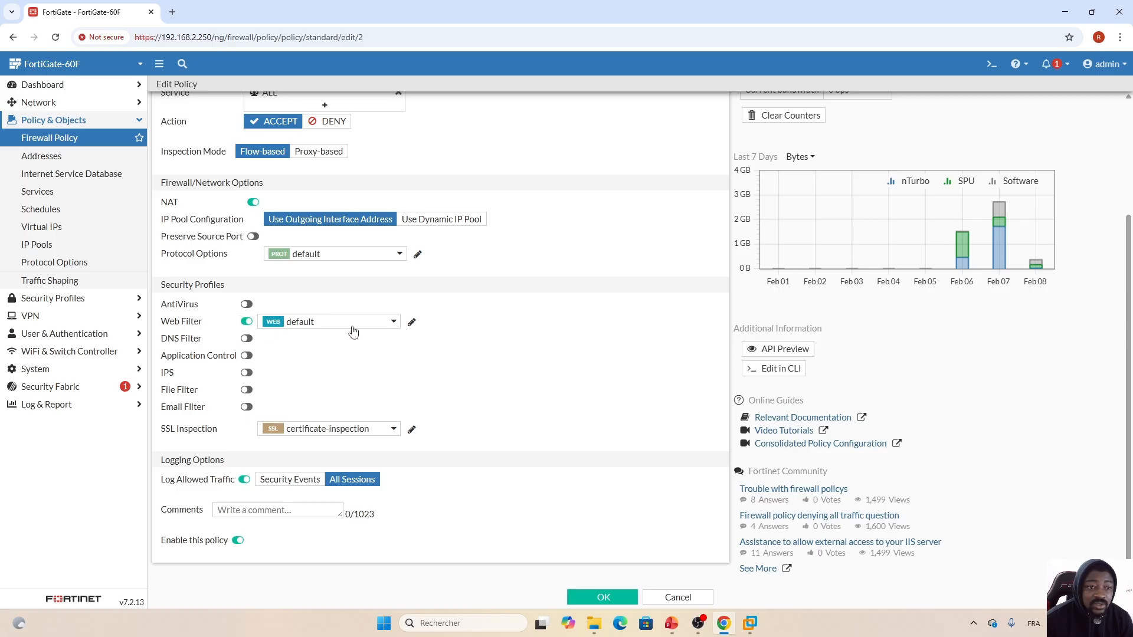
click(412, 323)
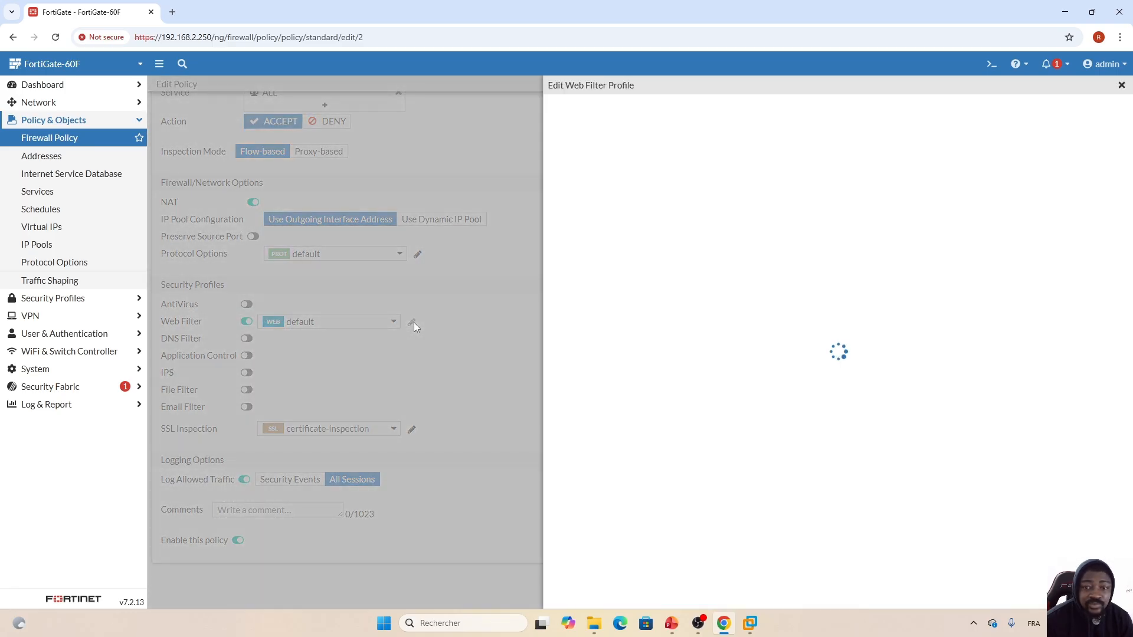
drag(866, 275, 866, 351)
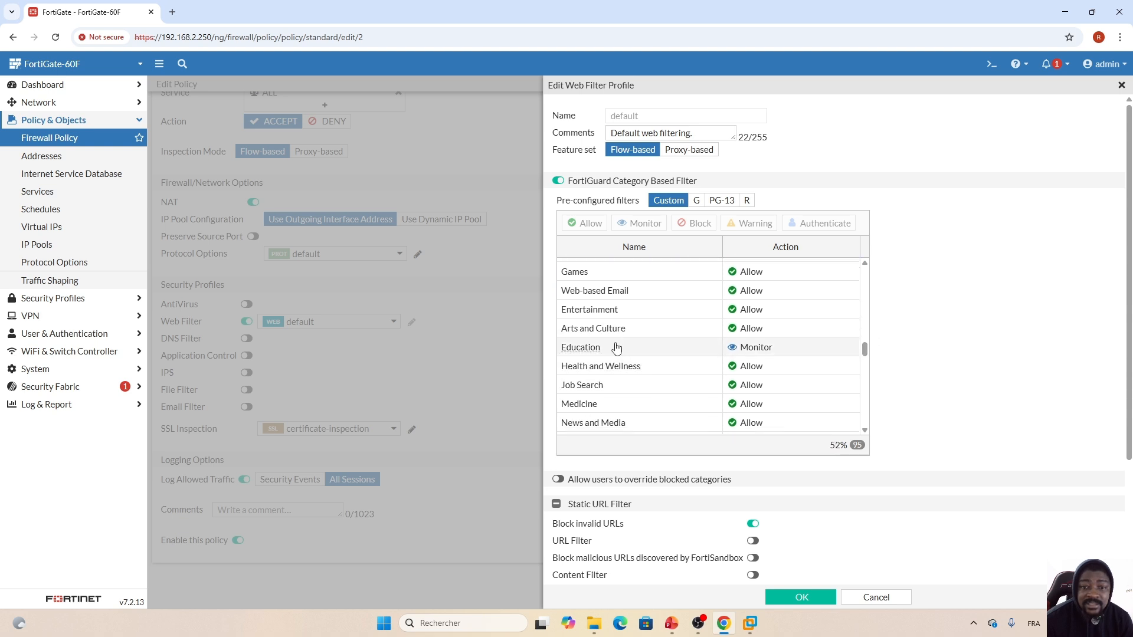
click(654, 349)
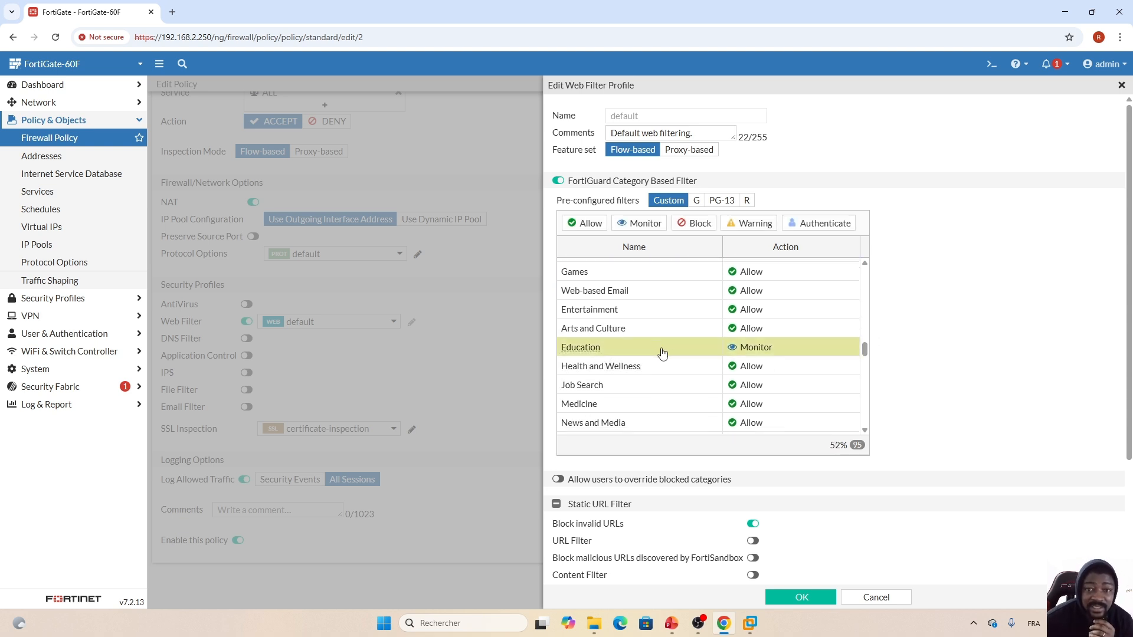
click(694, 223)
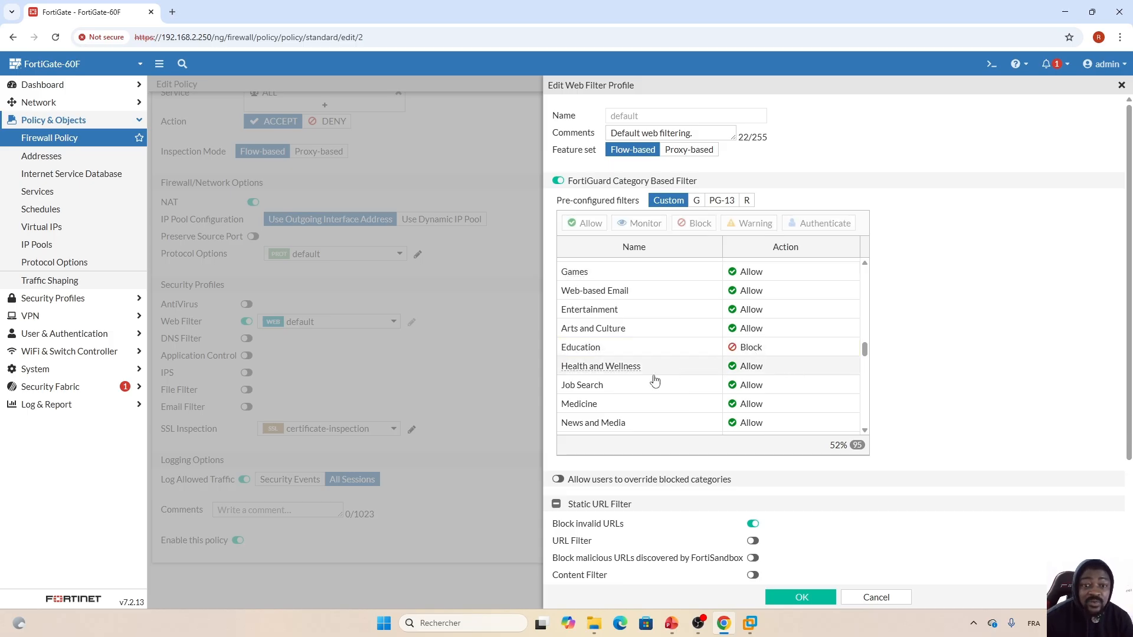
mouse_move(571, 349)
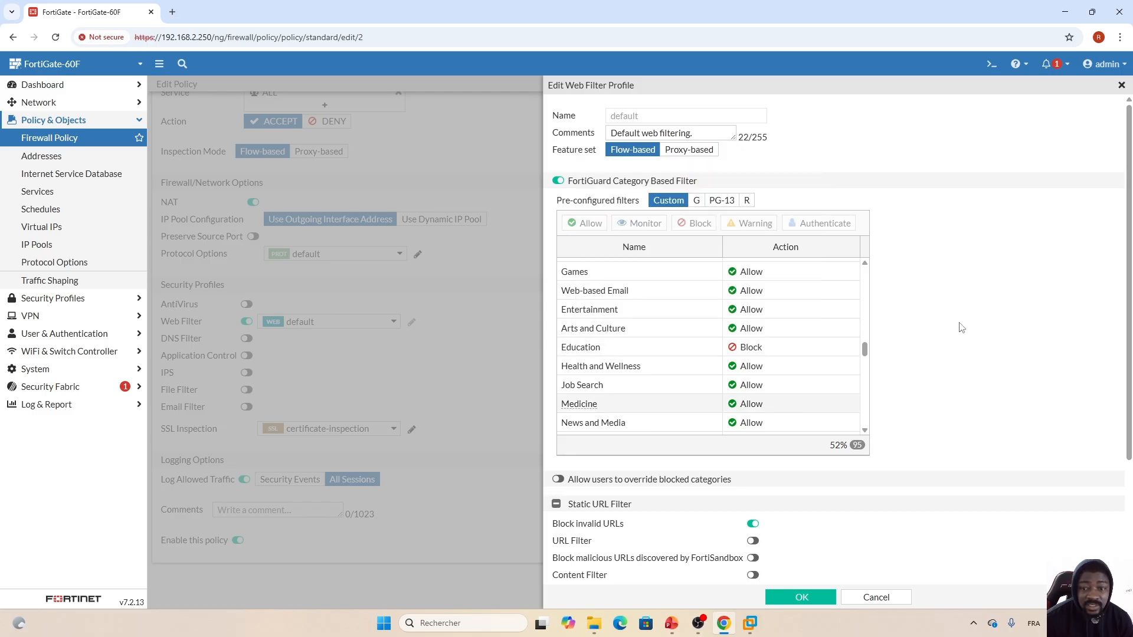
click(801, 598)
click(605, 597)
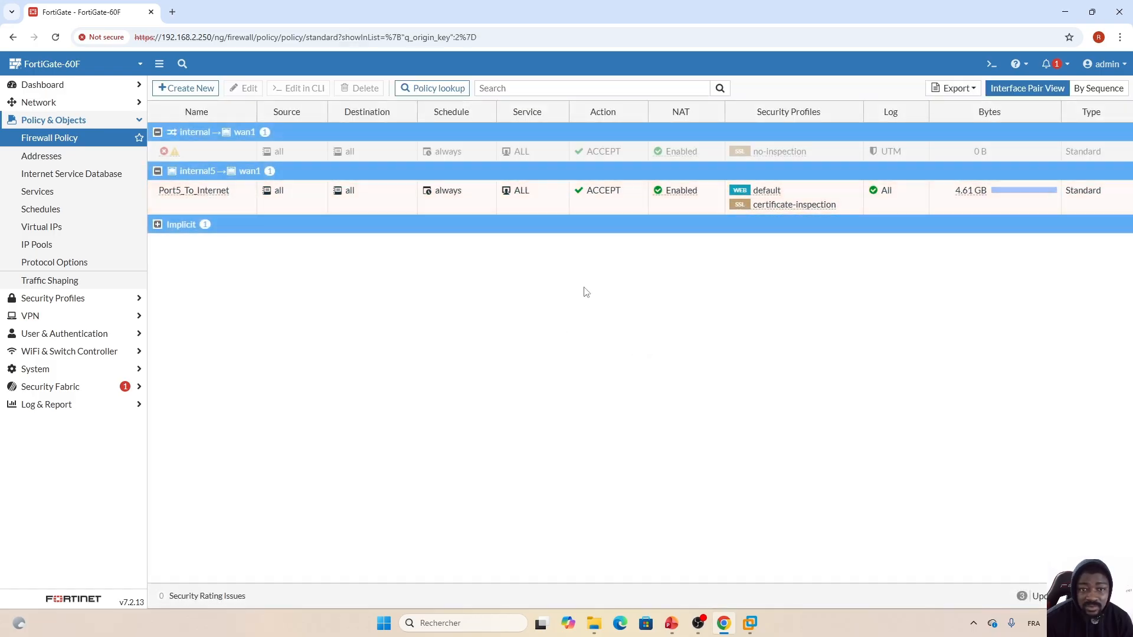
- Reload coursera.org and udemy.com in the VM to confirm both are blocked as Education
click(749, 623)
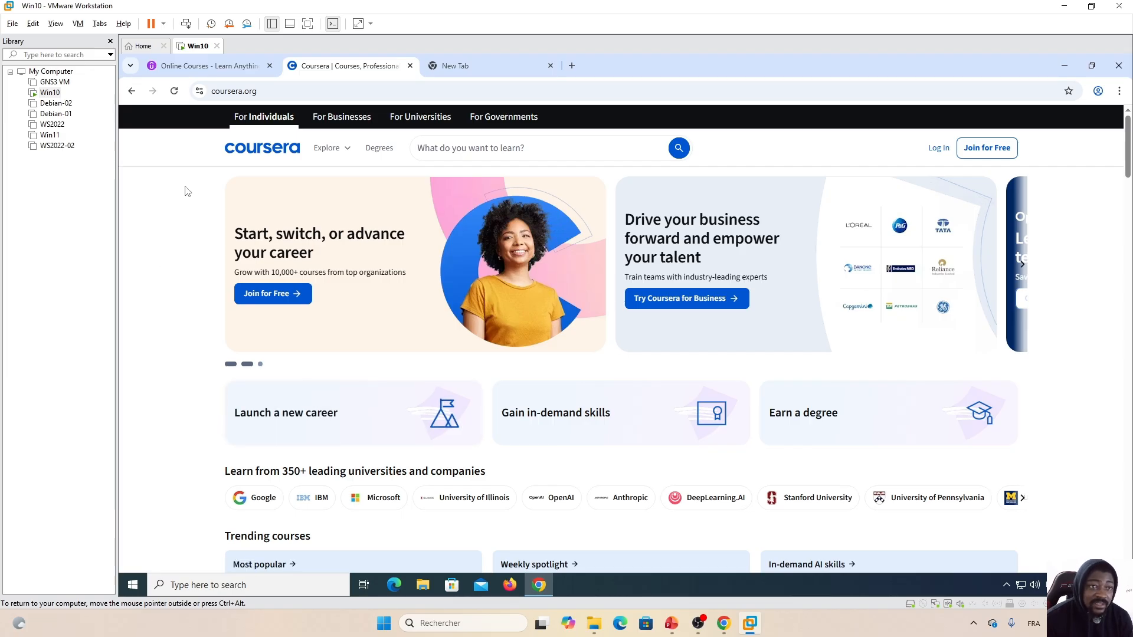
click(174, 92)
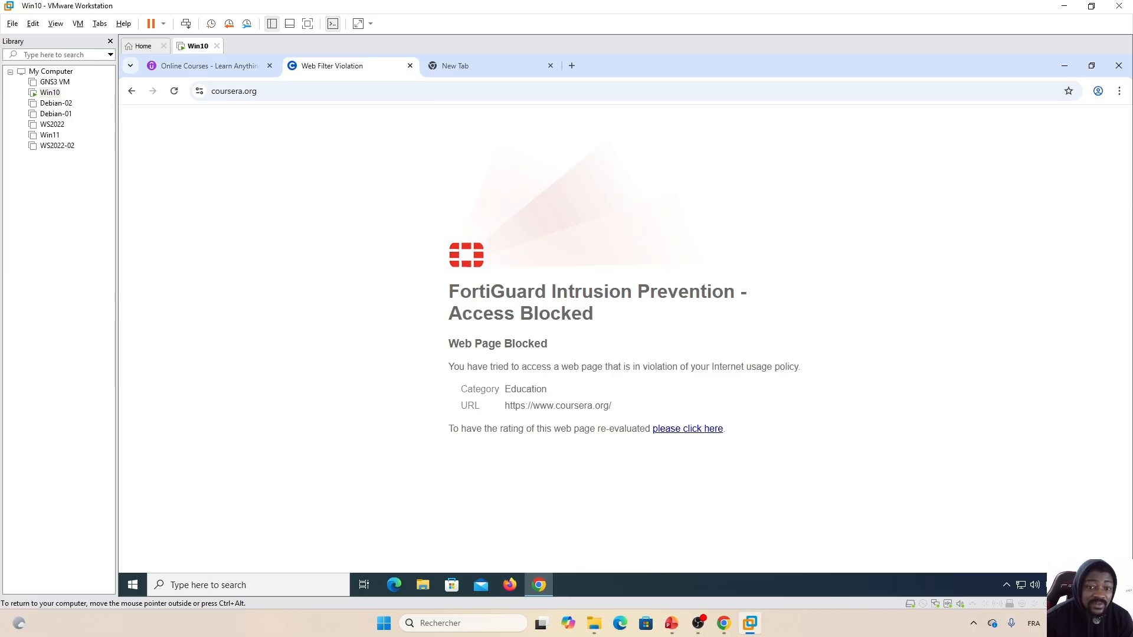
click(206, 65)
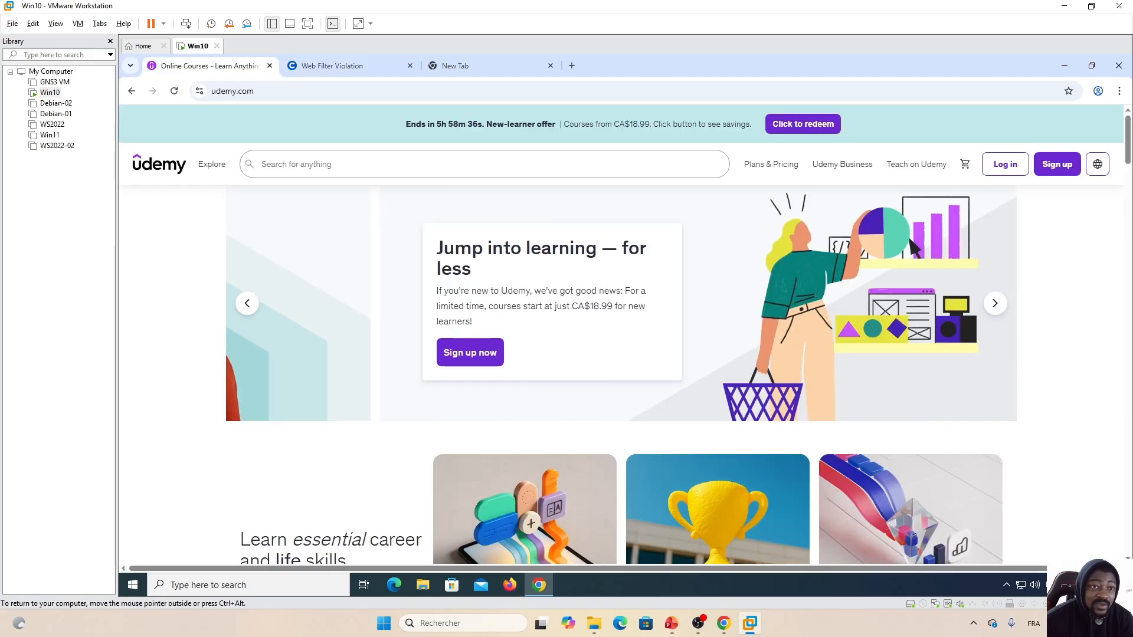
click(174, 91)
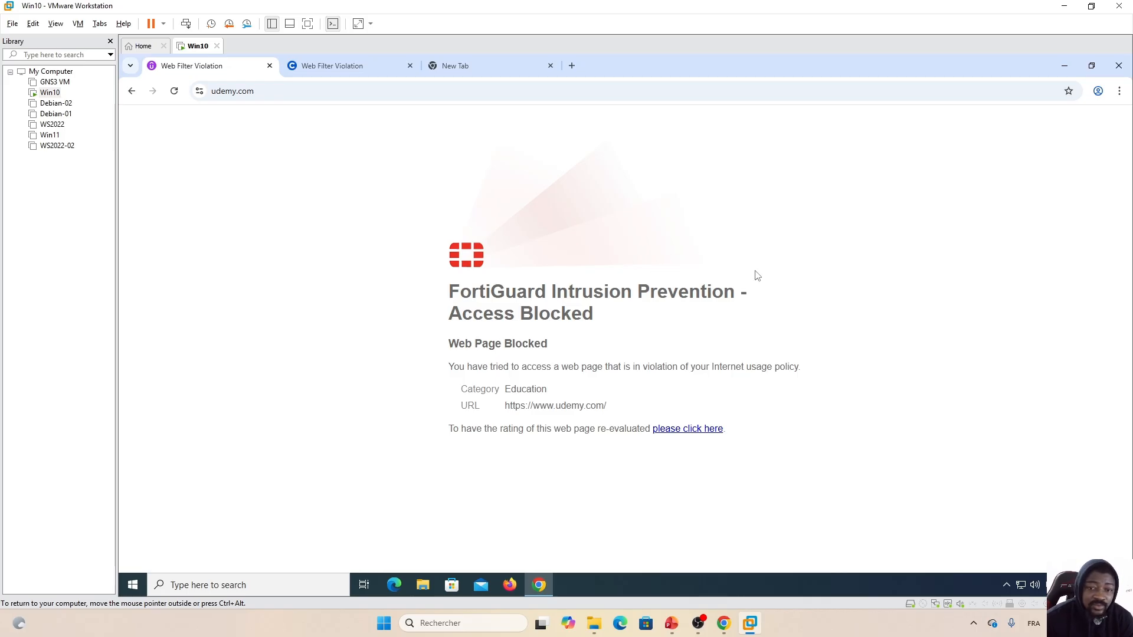
click(724, 623)
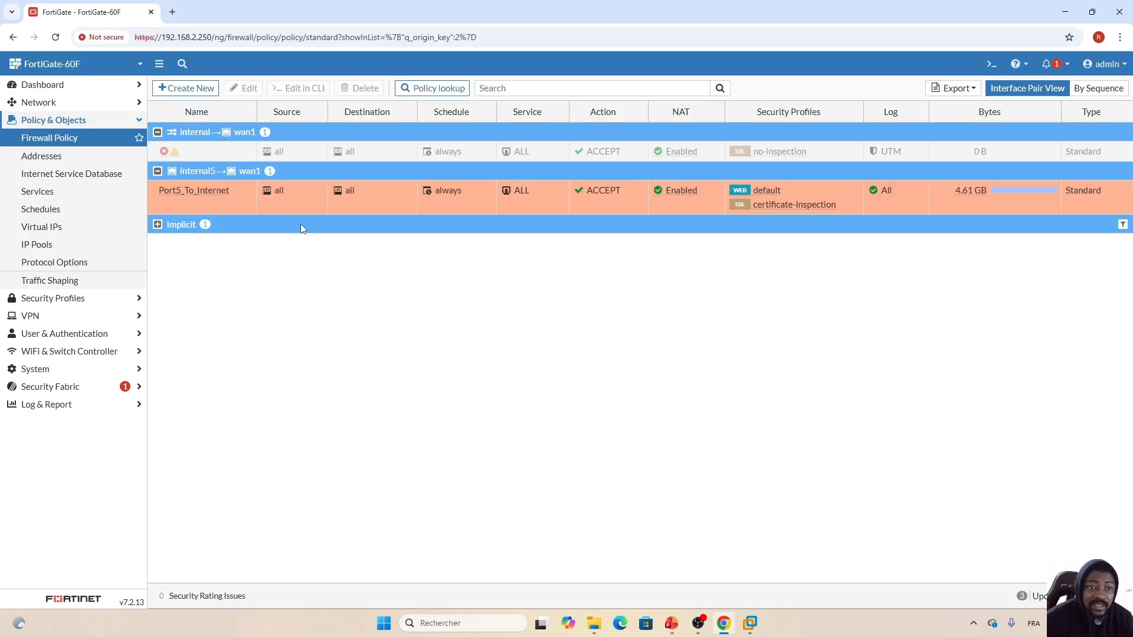
- Go to Security Profiles > Web Filter and select the default profile
double_click(285, 201)
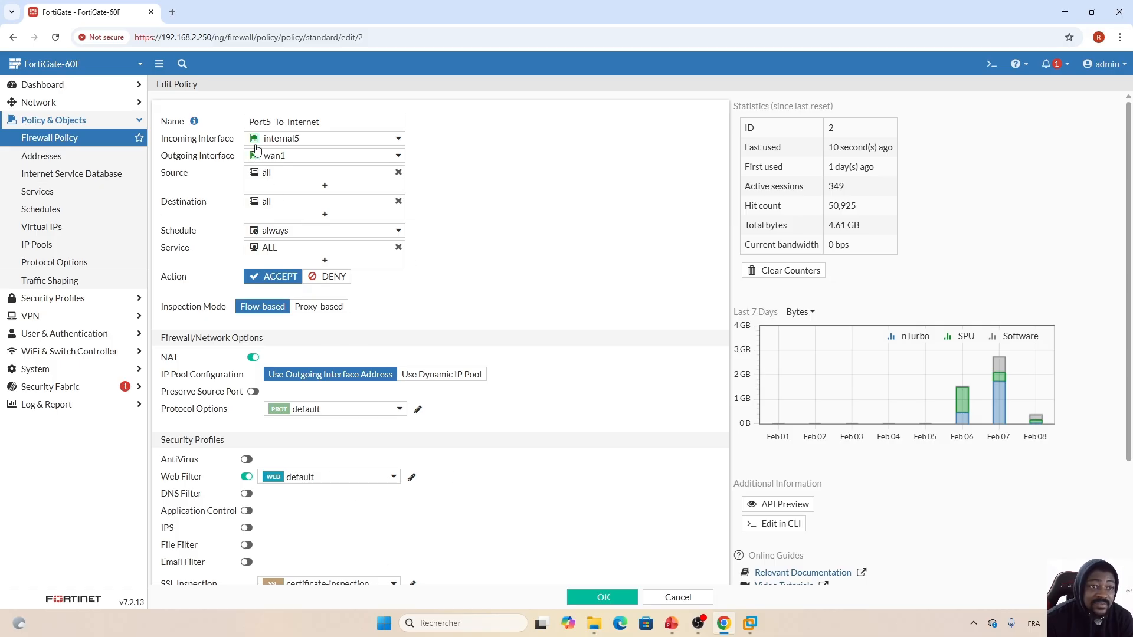
click(65, 122)
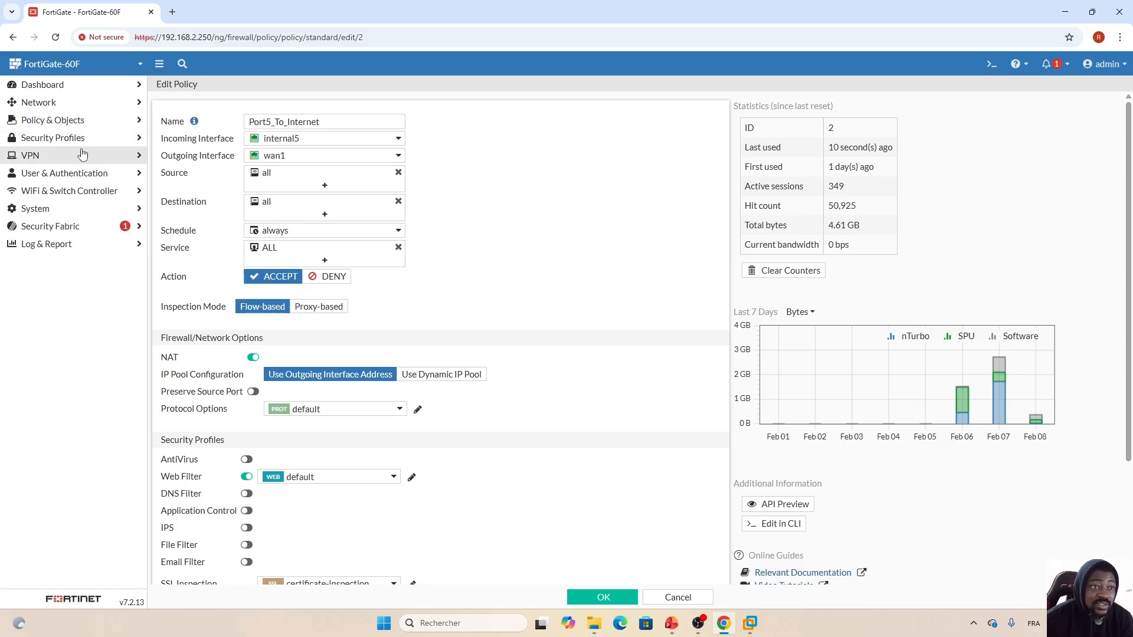
click(59, 138)
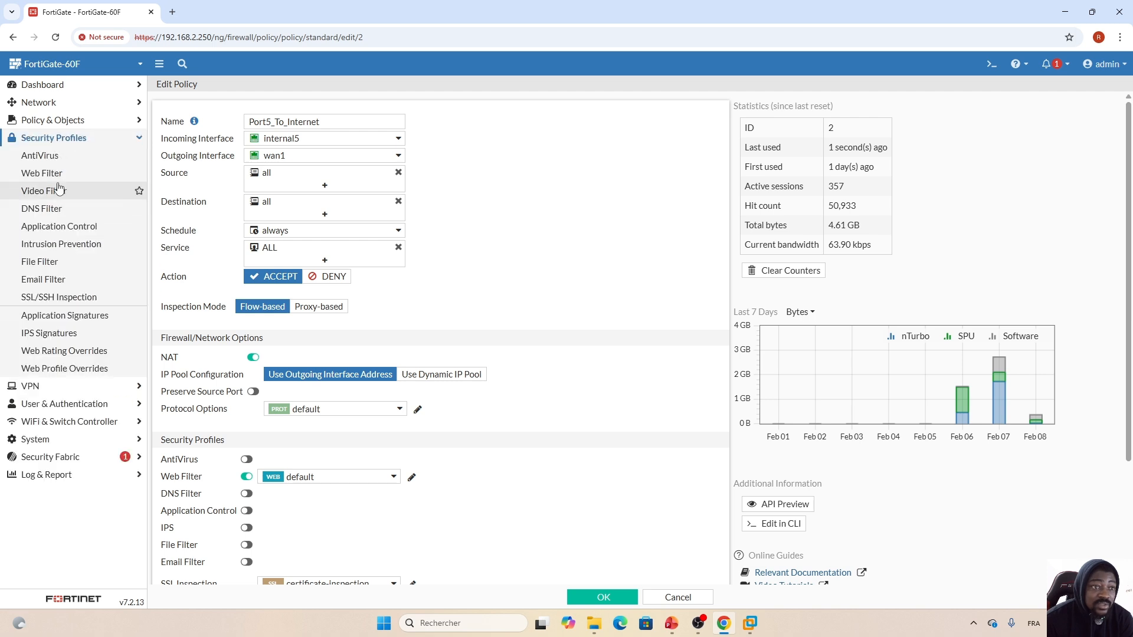
click(43, 174)
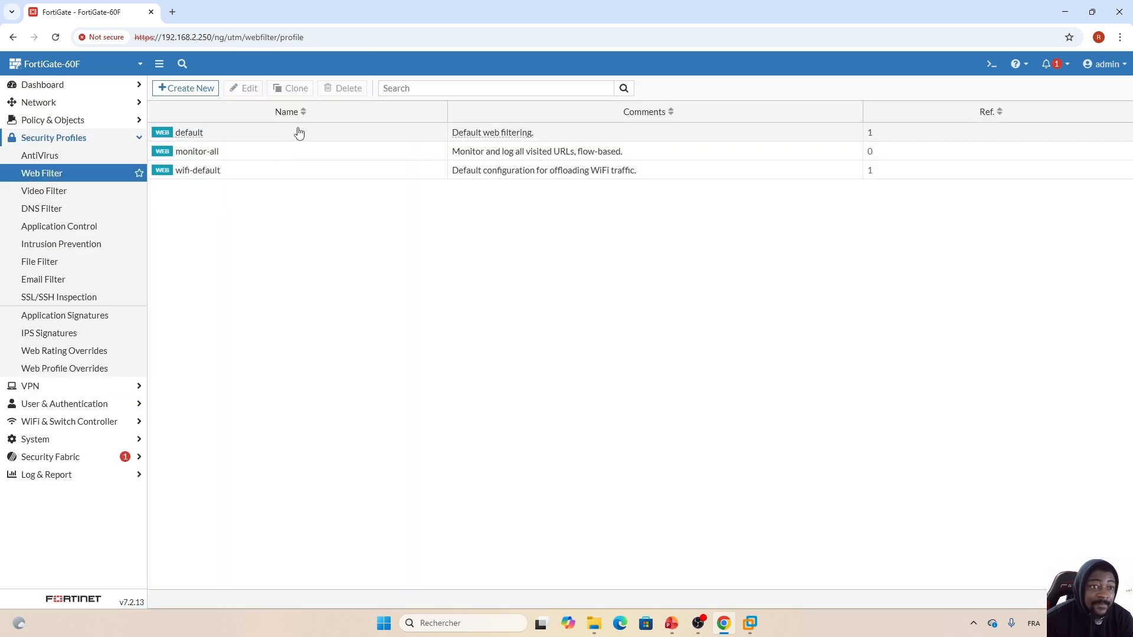
click(299, 132)
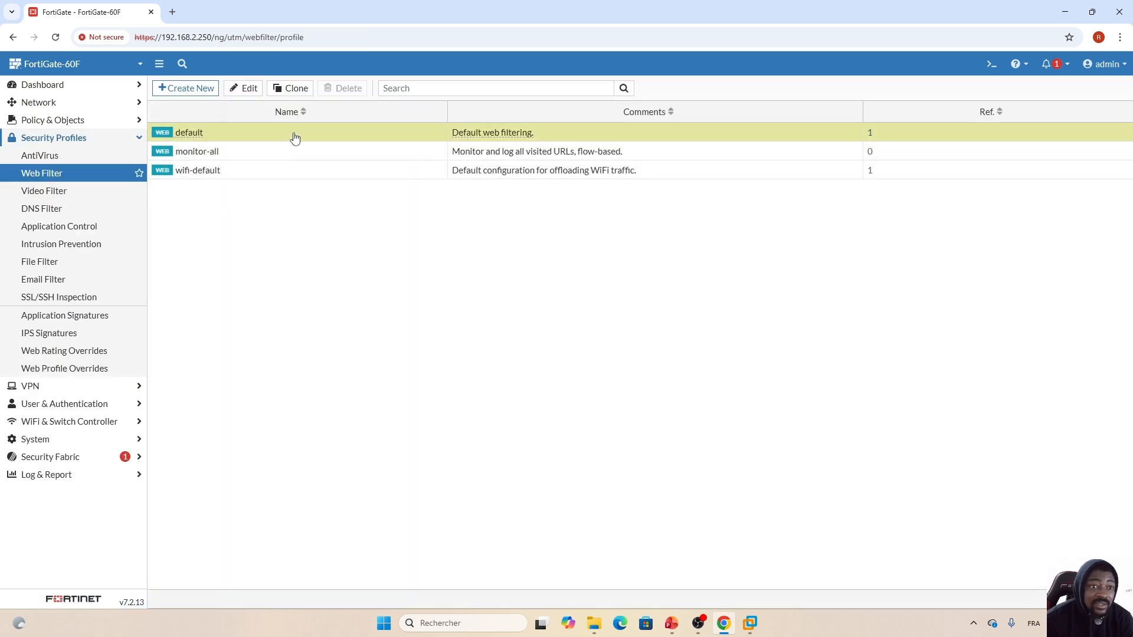
- Set Education to Warning with a 1-minute interval in the default profile and save
click(244, 90)
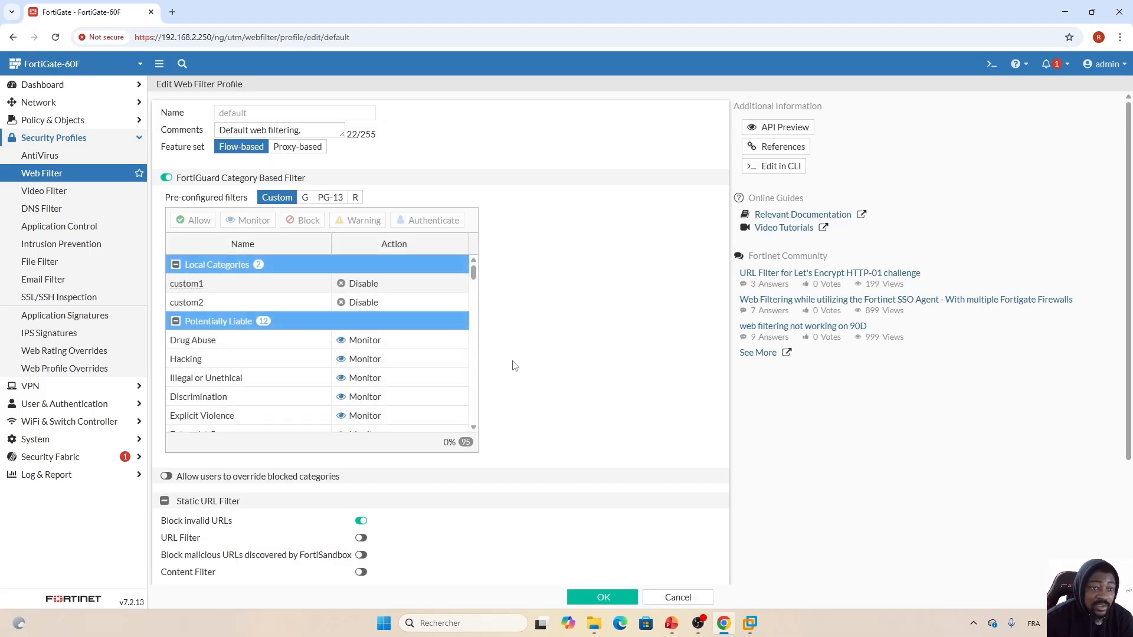
drag(474, 275, 473, 348)
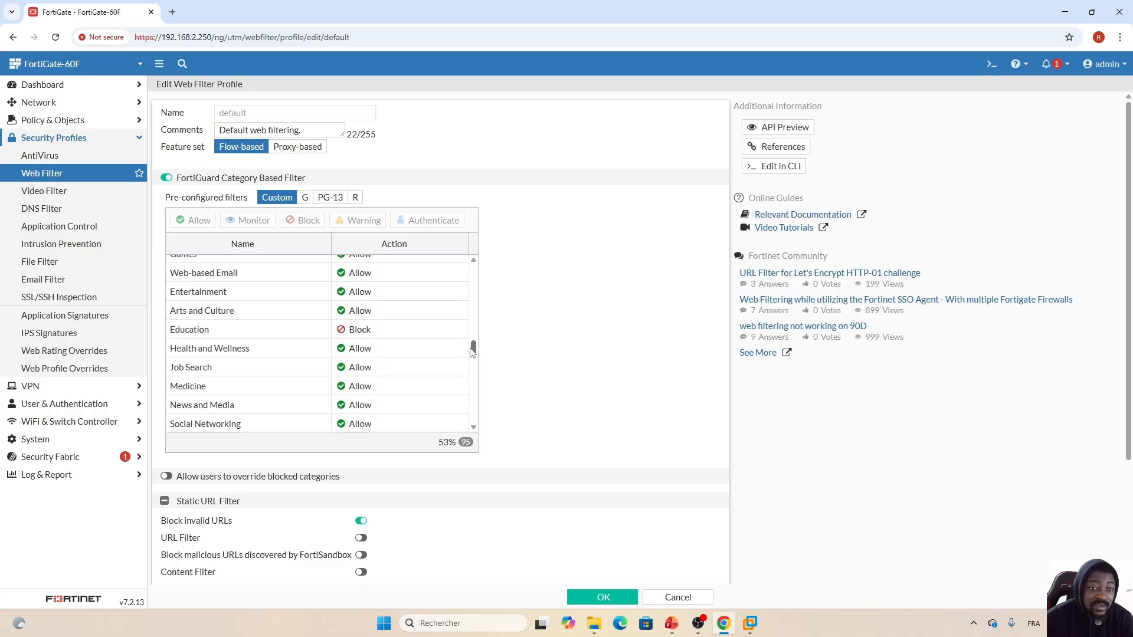
click(375, 333)
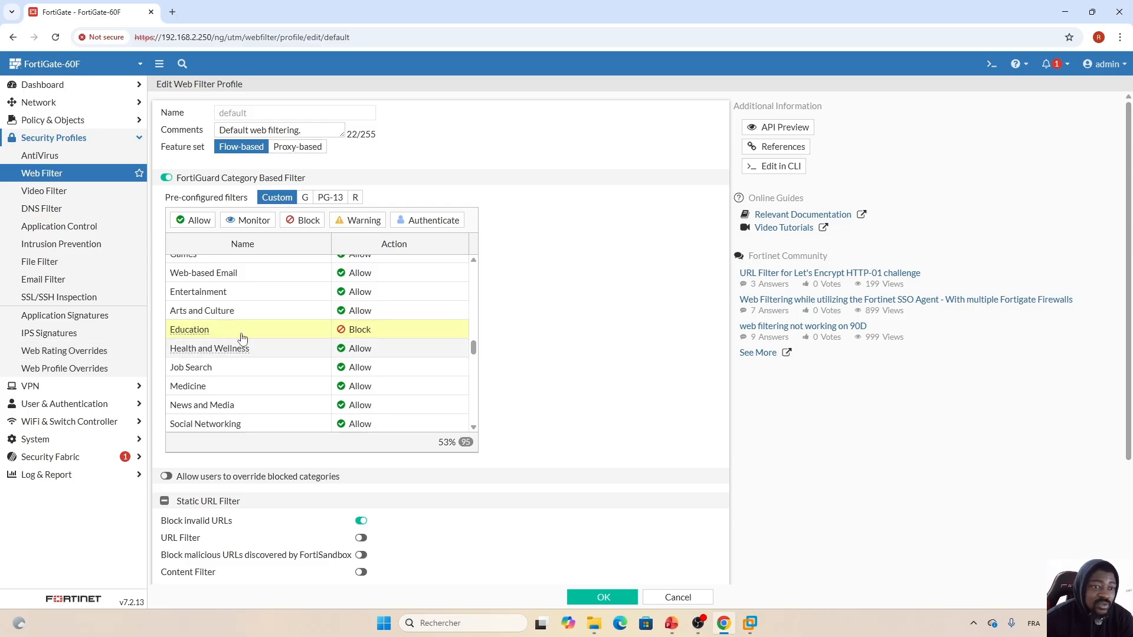
click(364, 223)
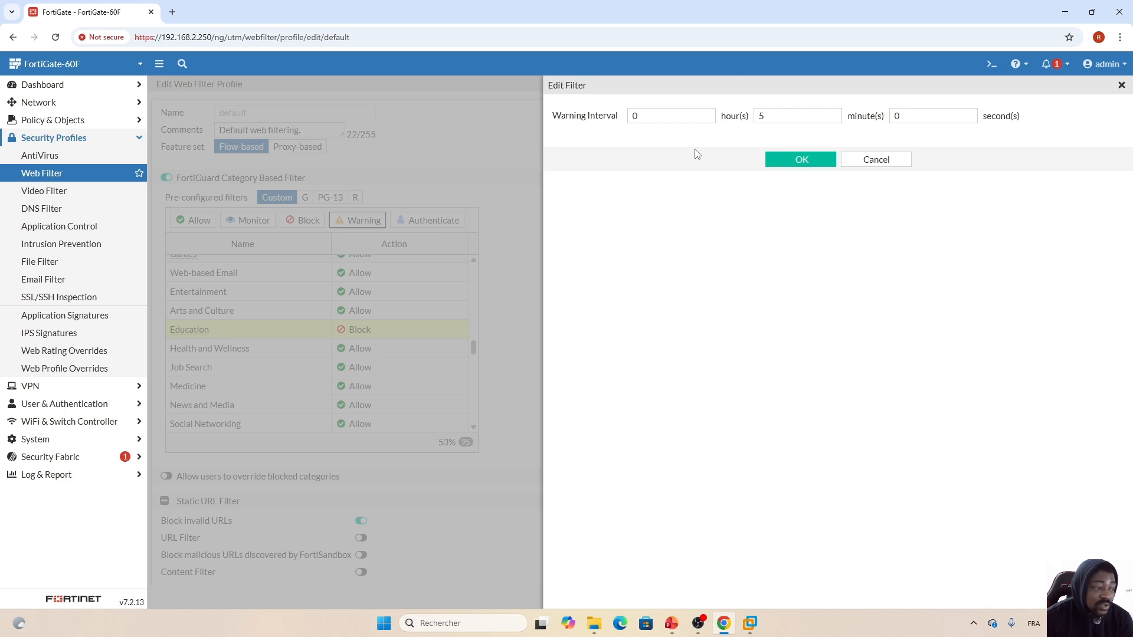
double_click(773, 116)
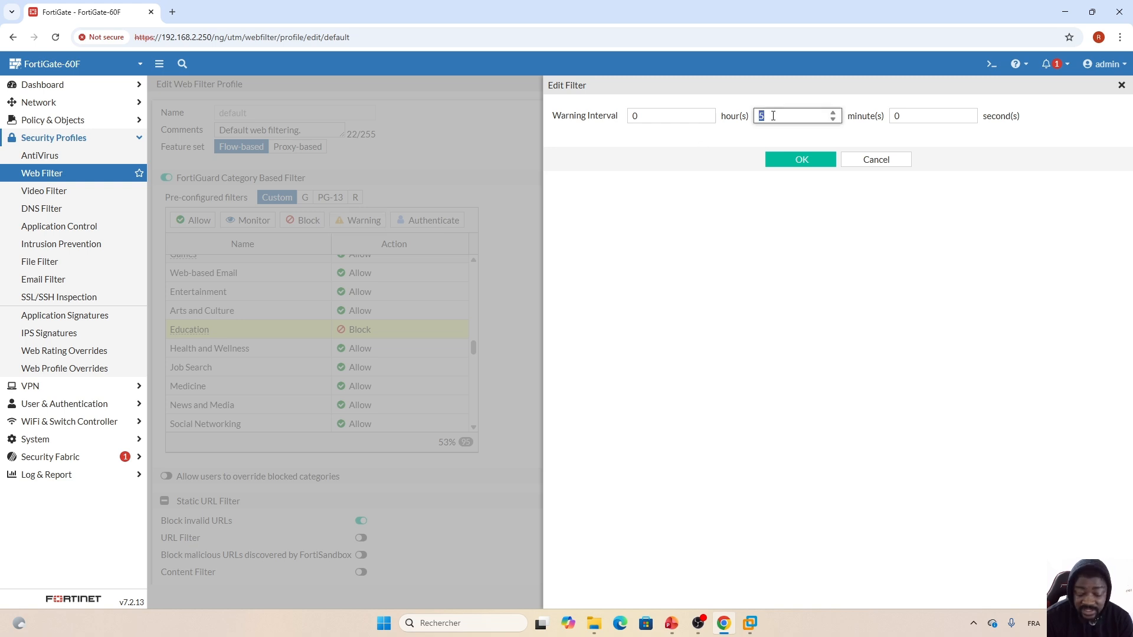
text(1)
click(751, 223)
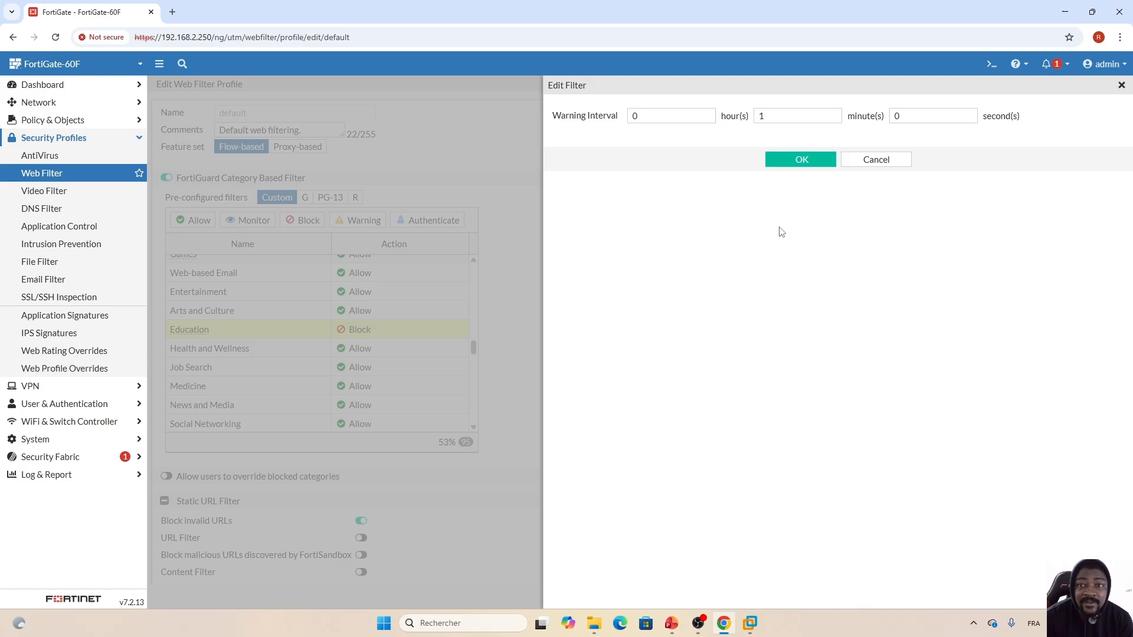
click(803, 161)
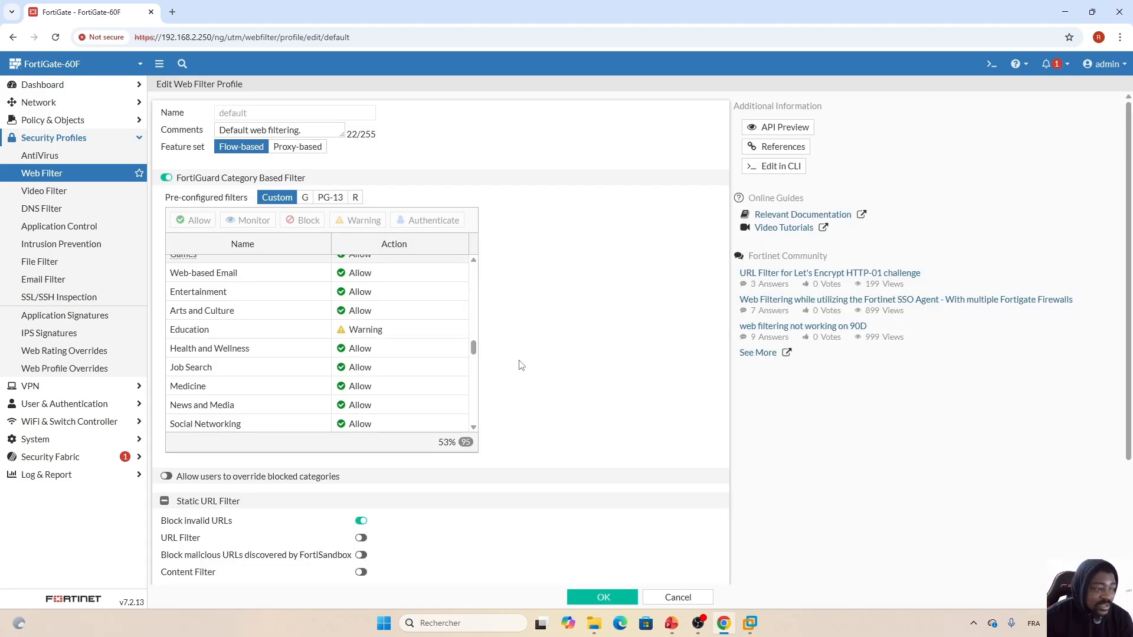
click(601, 598)
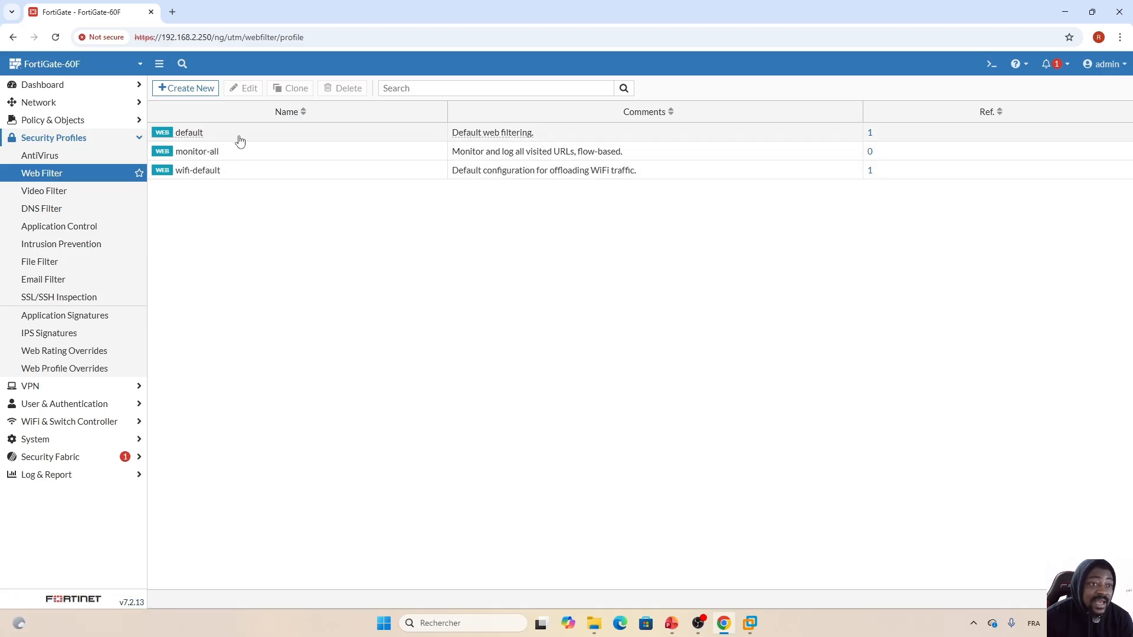
- Confirm Port5_To_Internet still uses the default web filter, then switch to the Win10 VM
click(66, 120)
click(56, 140)
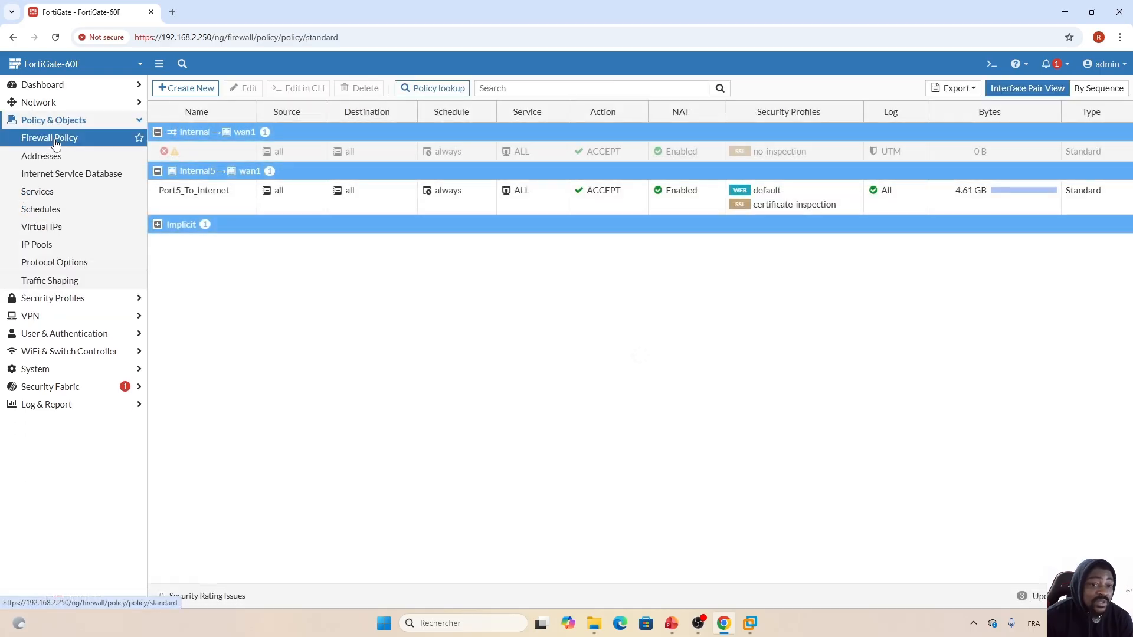
double_click(300, 206)
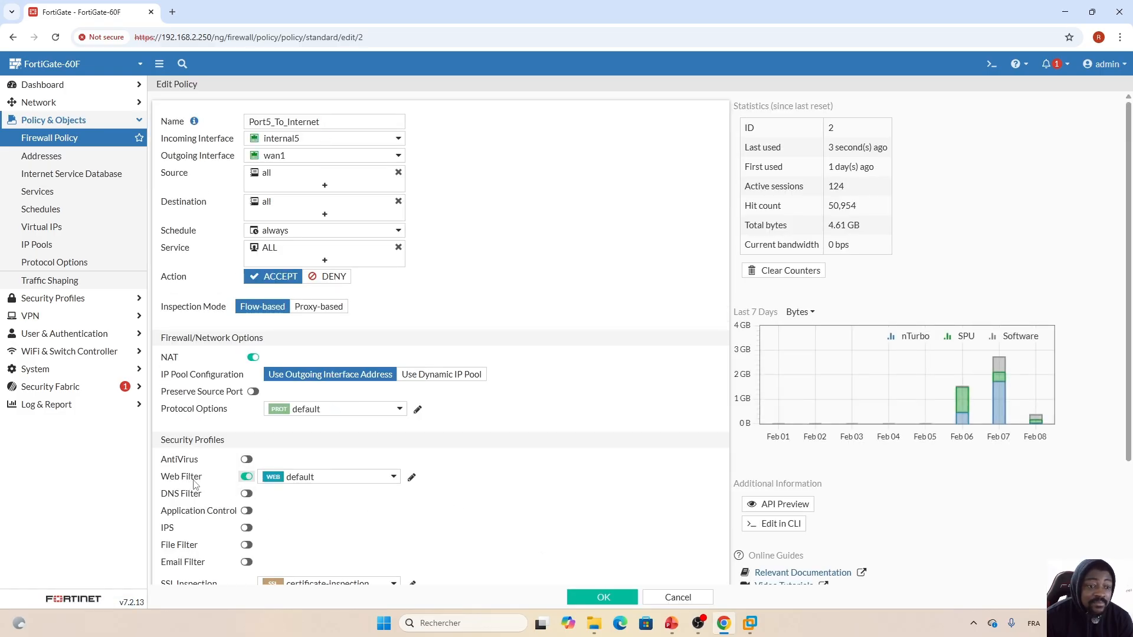
mouse_move(298, 479)
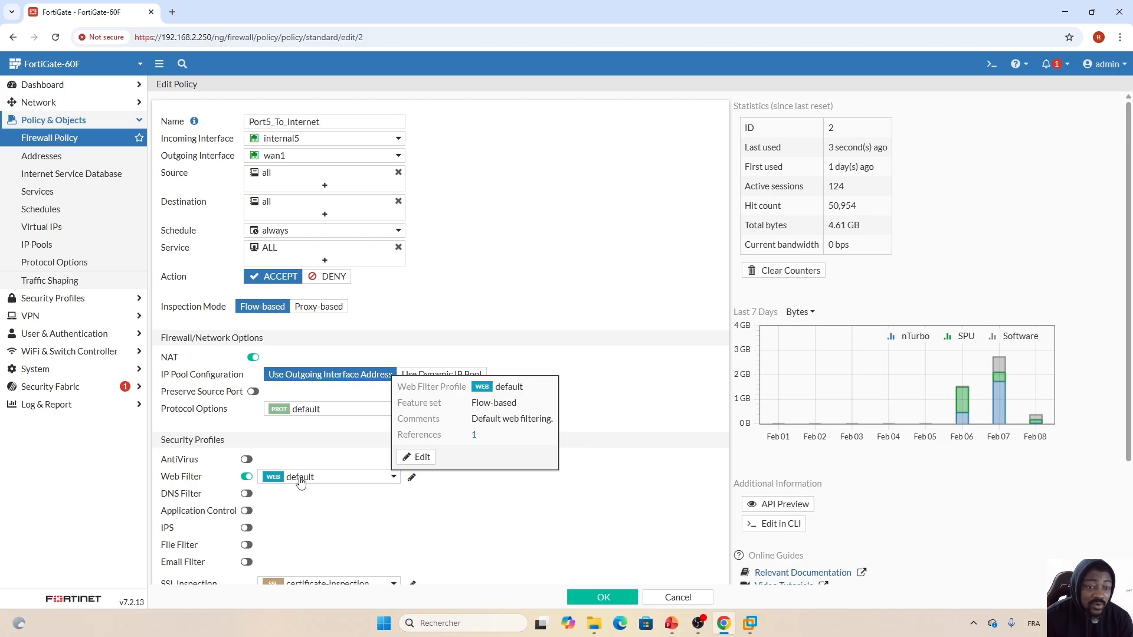
click(393, 477)
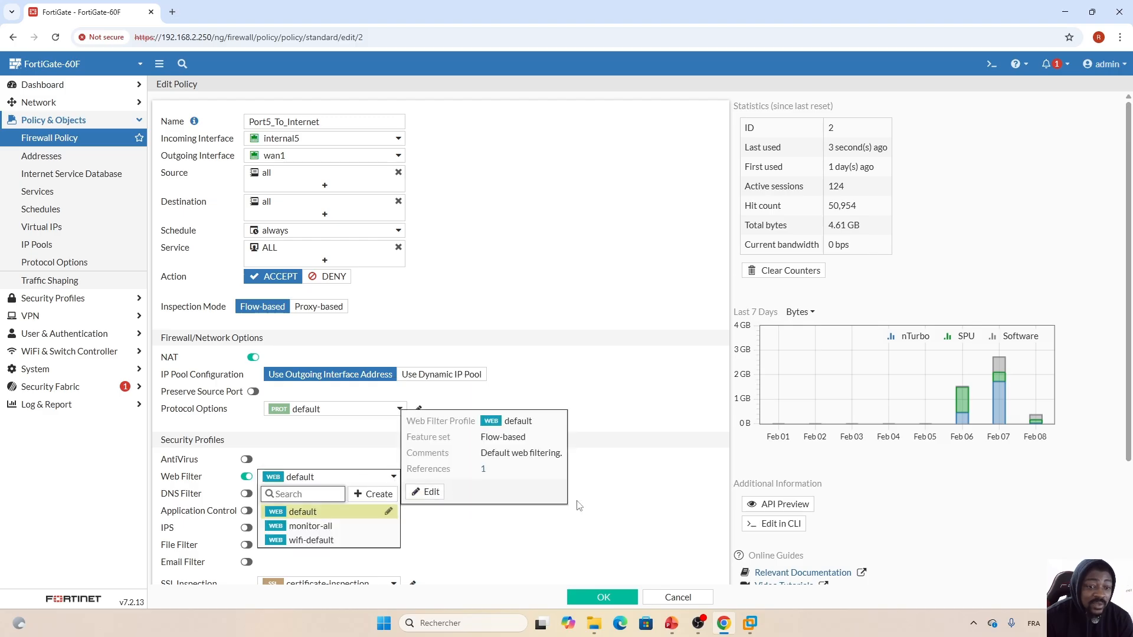
click(616, 476)
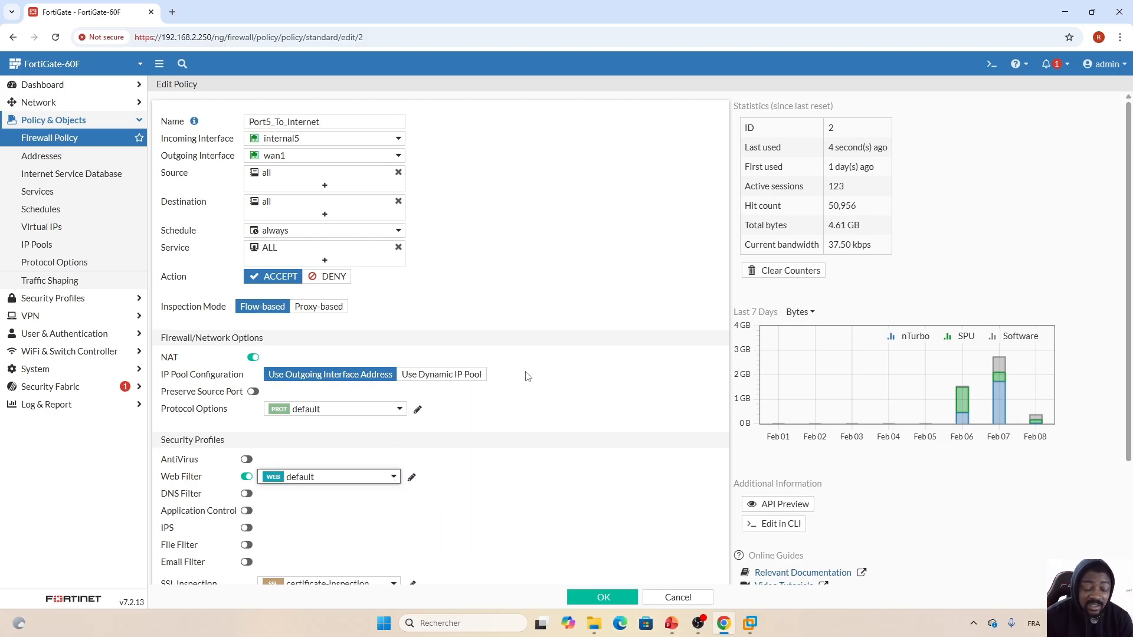
click(749, 625)
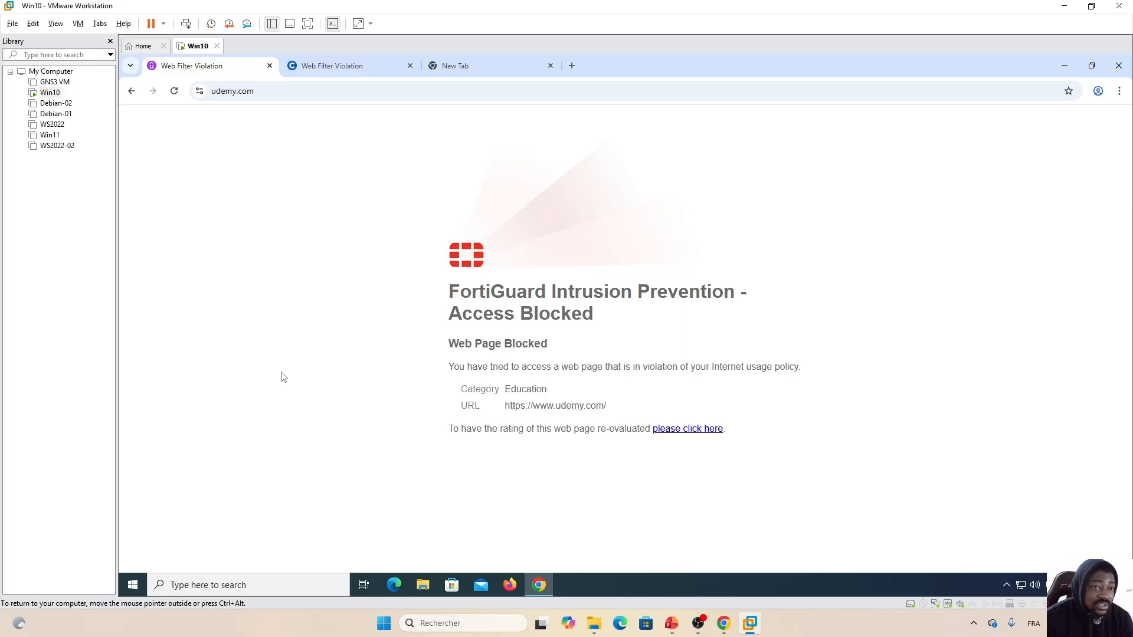
- Reload udemy.com to reach the Block Override page, then view the coursera.org tab
click(174, 92)
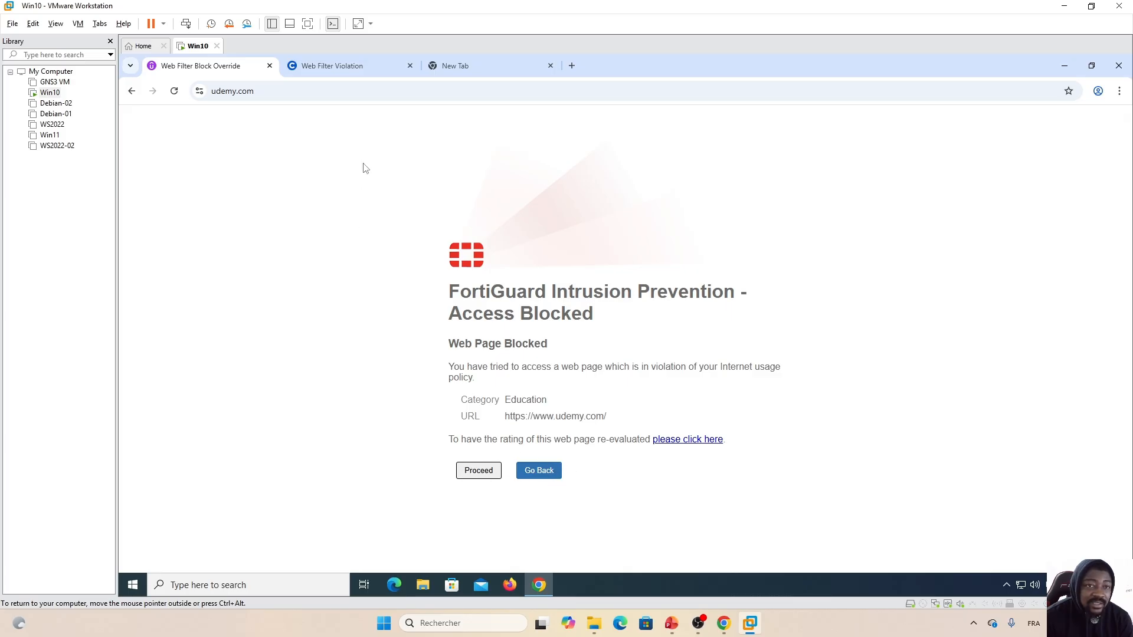
click(317, 66)
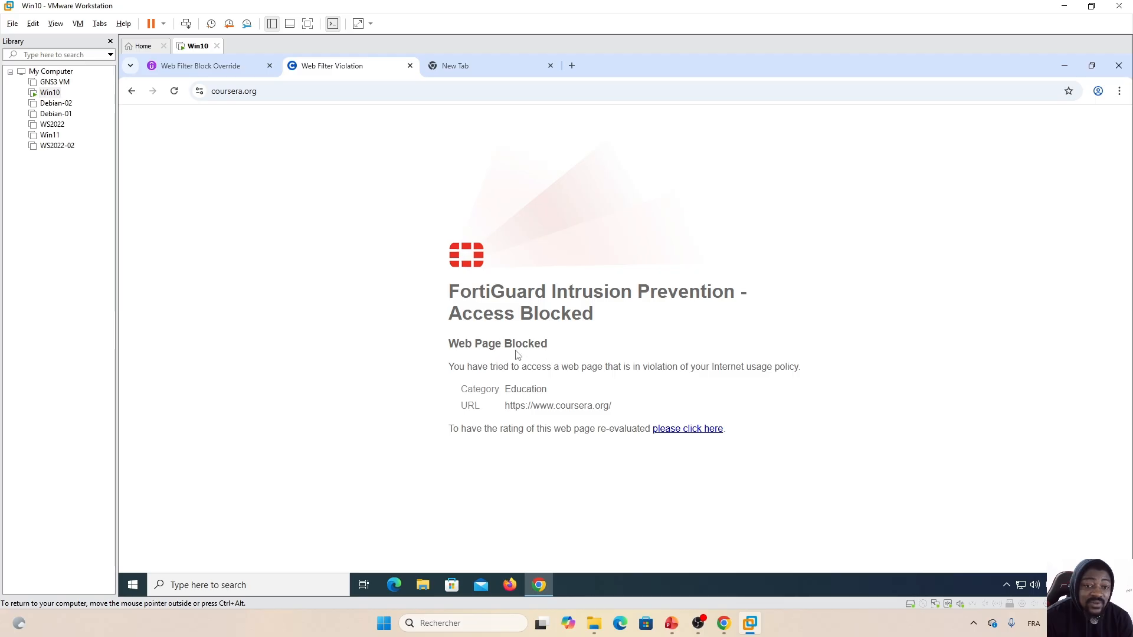
- Request a rating re-evaluation for coursera.org, then go back to the udemy.com warning tab
click(695, 432)
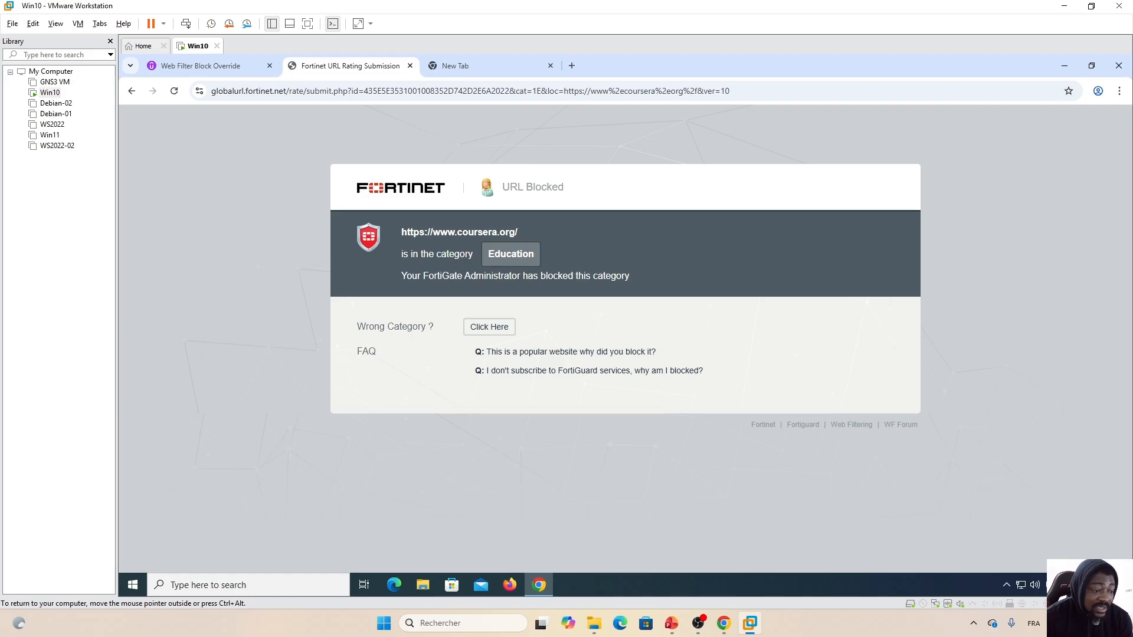
click(201, 66)
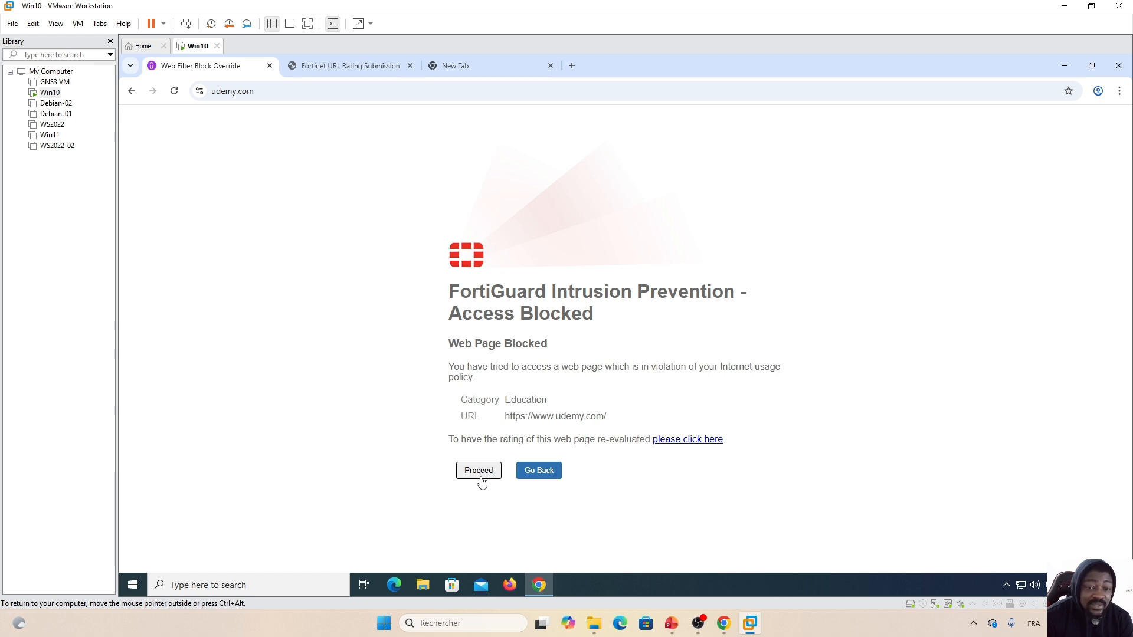
- Go back from udemy.com's Education warning, return to it, and proceed to load udemy.com
click(538, 471)
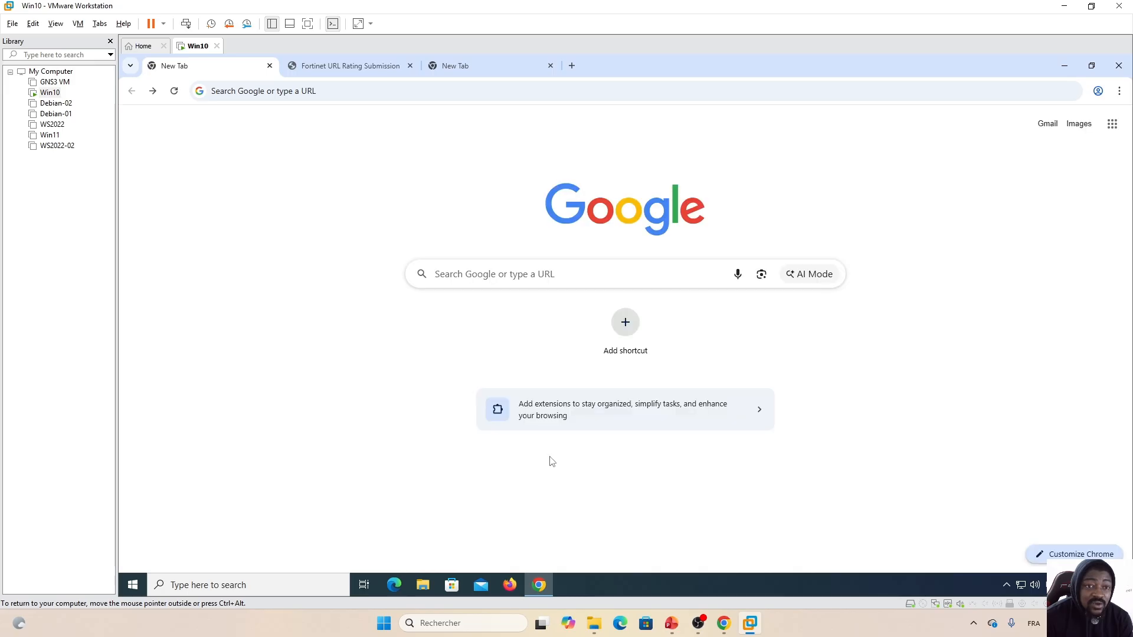
click(248, 91)
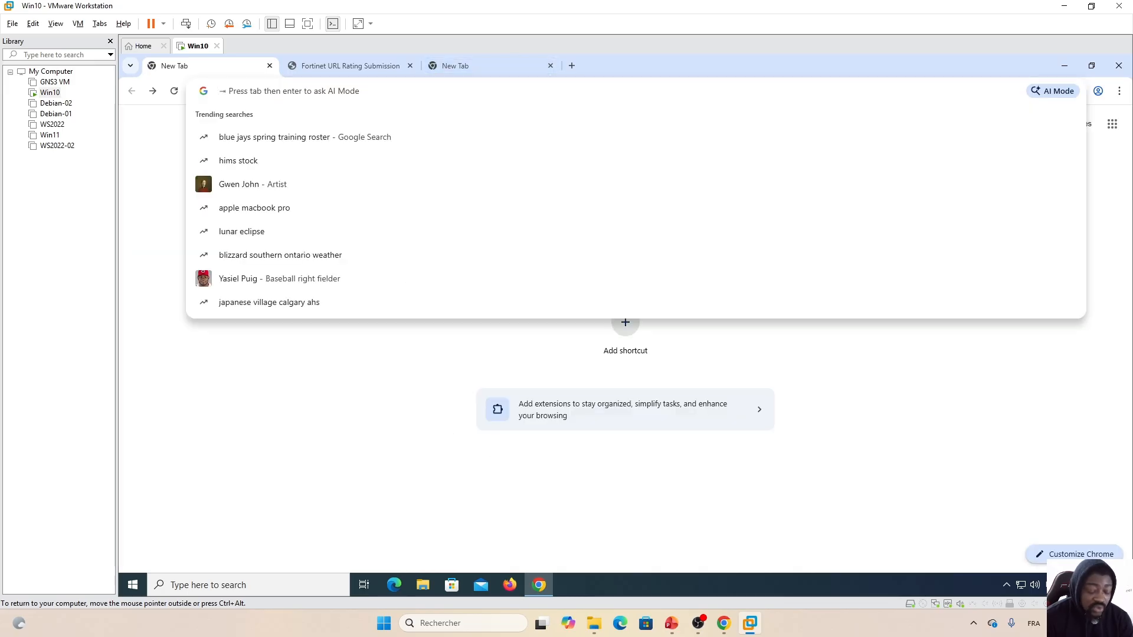
click(152, 147)
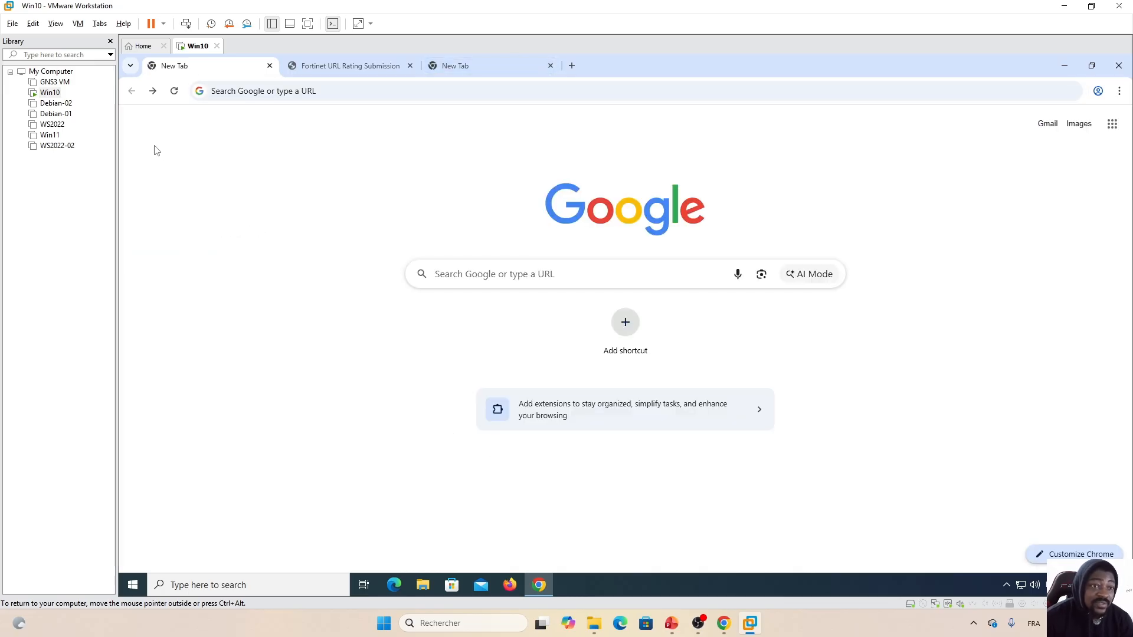
click(152, 91)
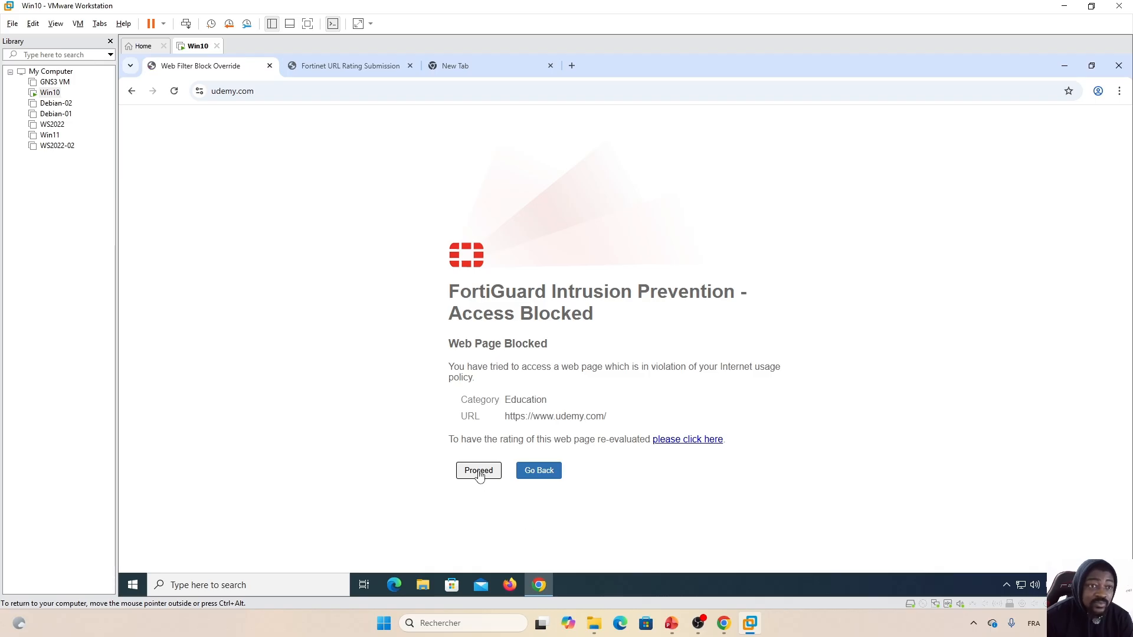
click(478, 472)
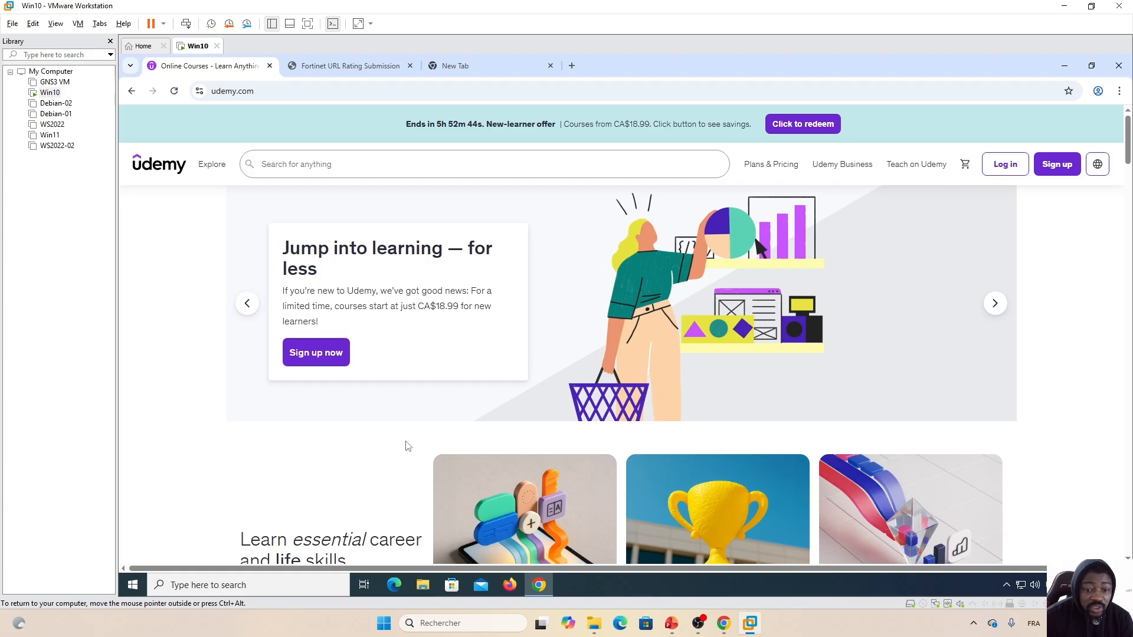
- In FortiGate's default web filter profile, set the Education category to Authenticate
click(723, 631)
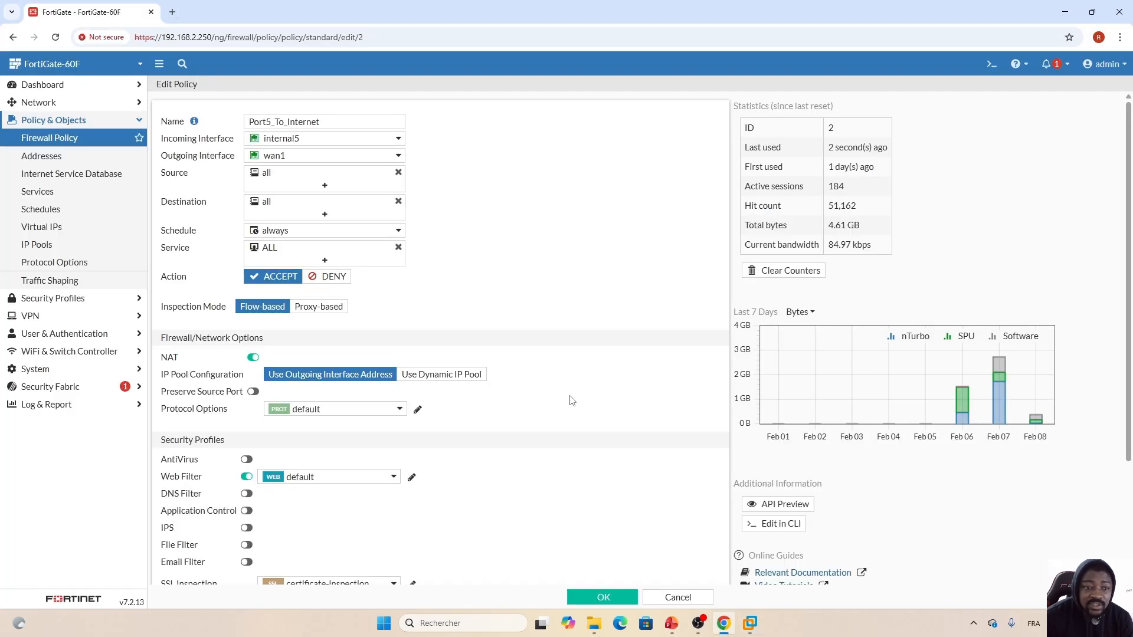
click(412, 478)
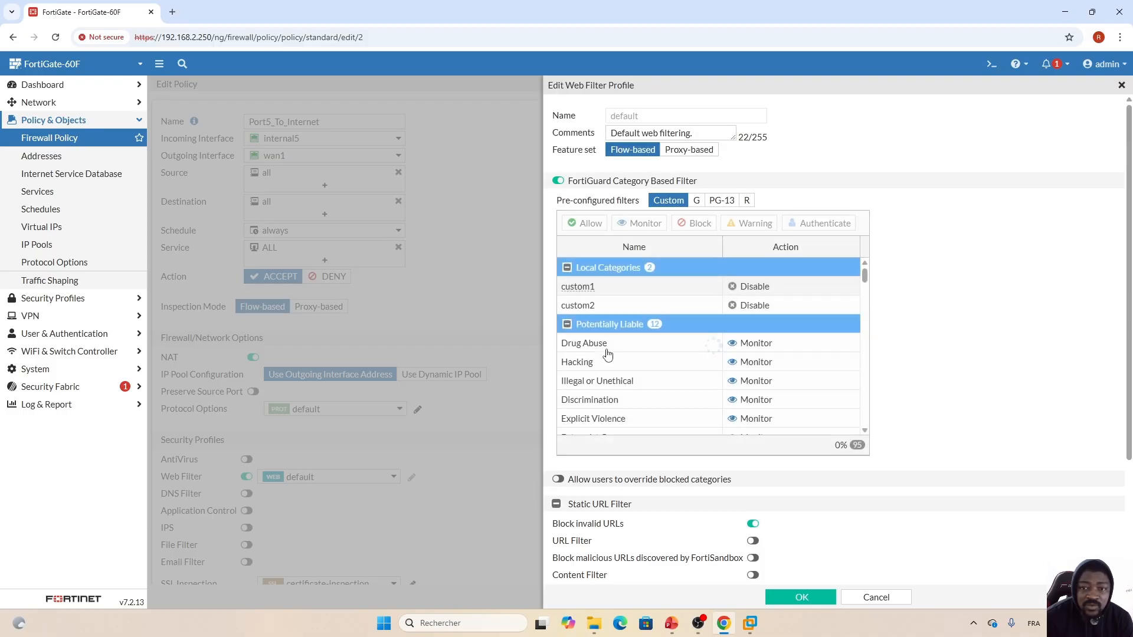
drag(865, 284, 866, 354)
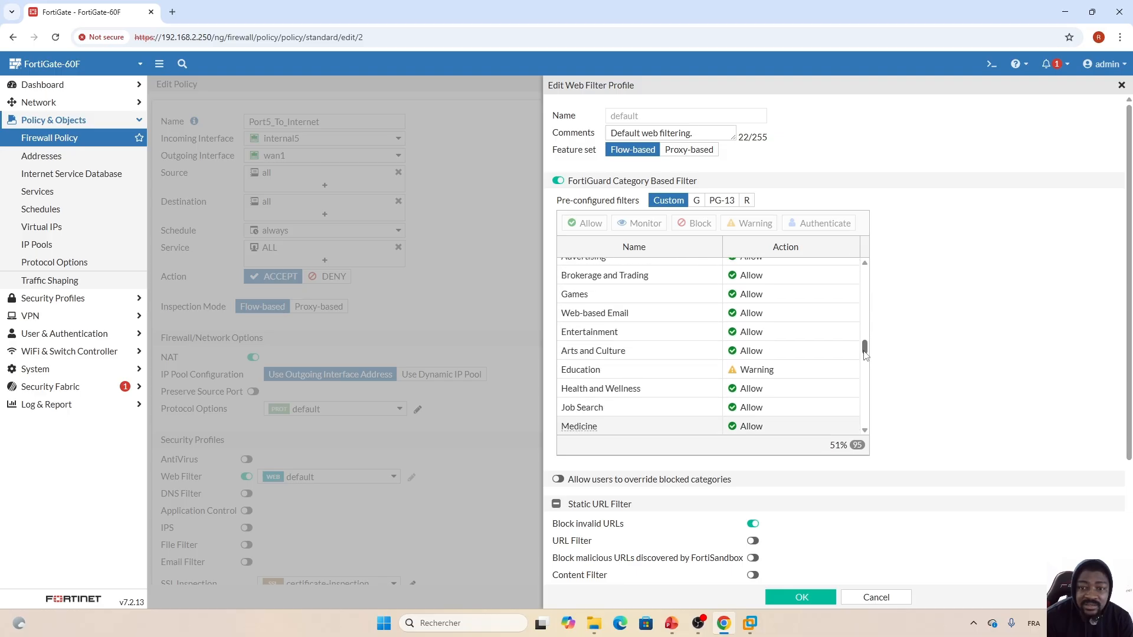
click(695, 371)
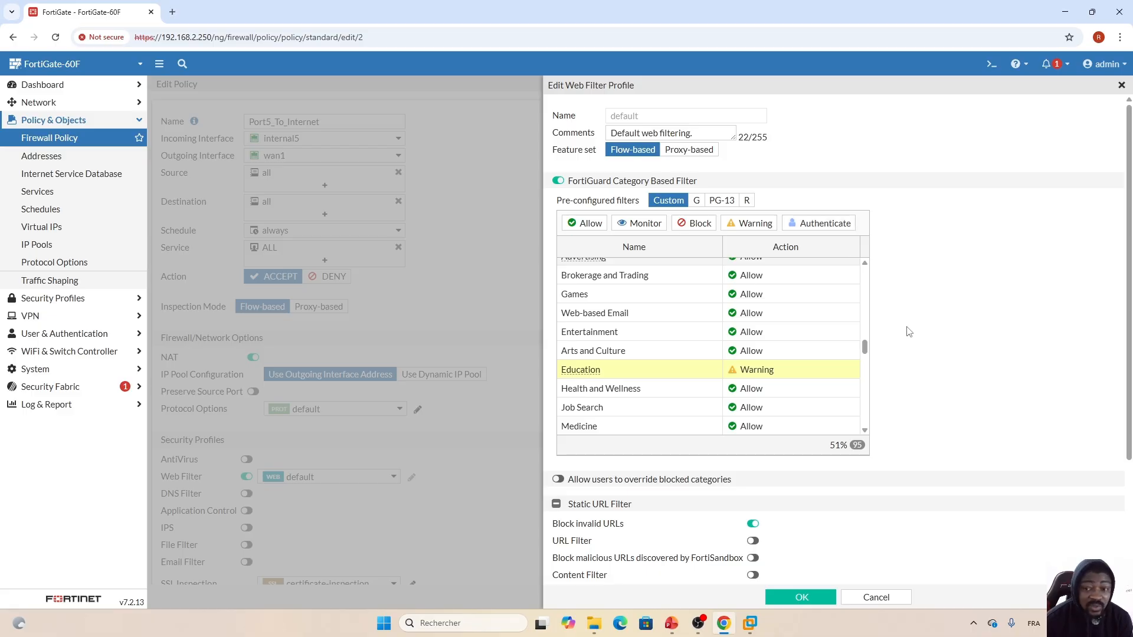
click(821, 224)
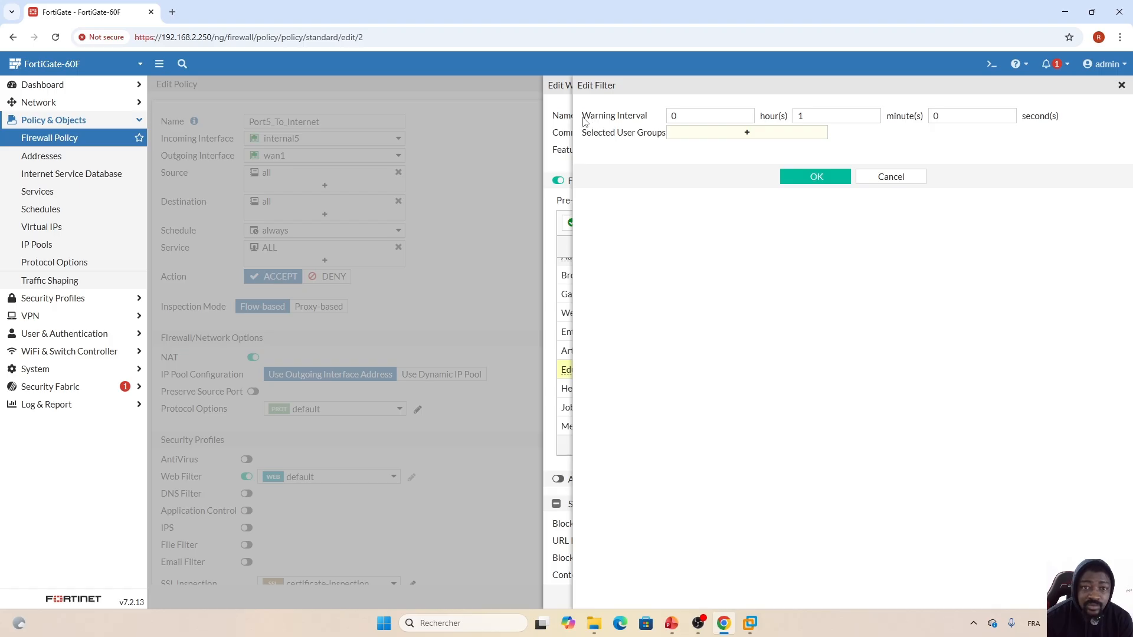
- Open the Education filter's user-group picker and start creating a new user group
drag(583, 121, 647, 124)
click(649, 123)
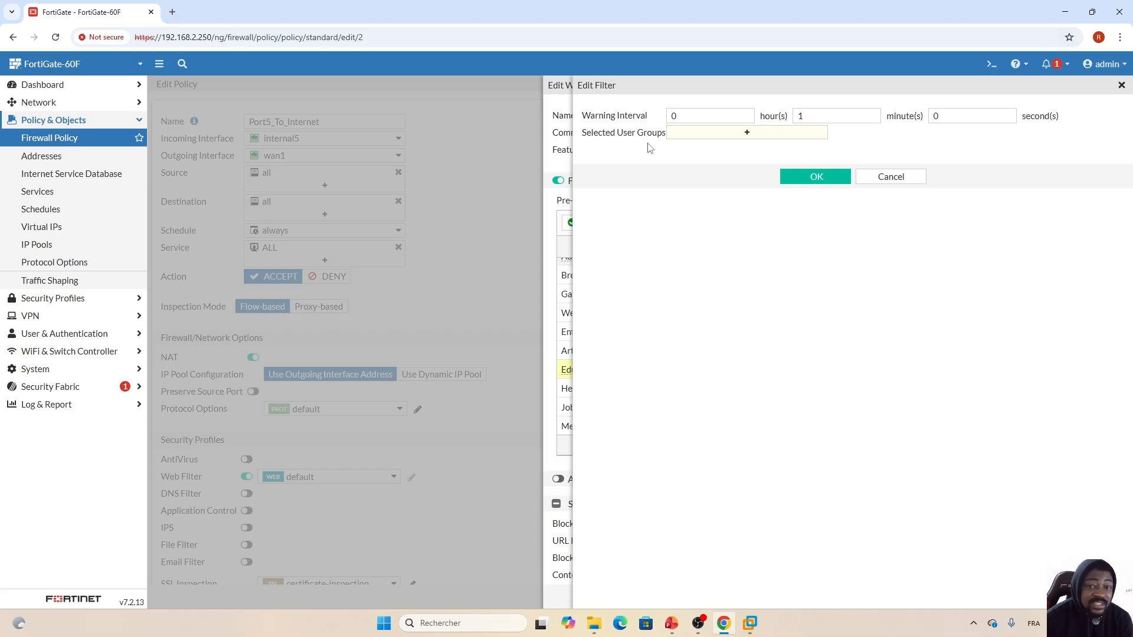
click(747, 134)
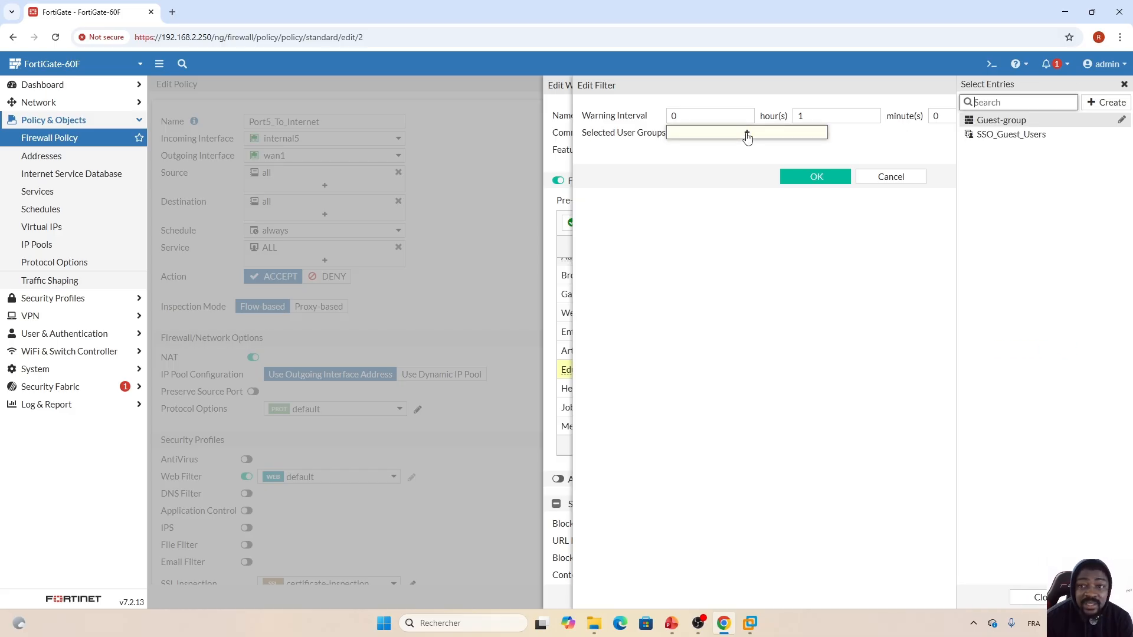
click(1064, 193)
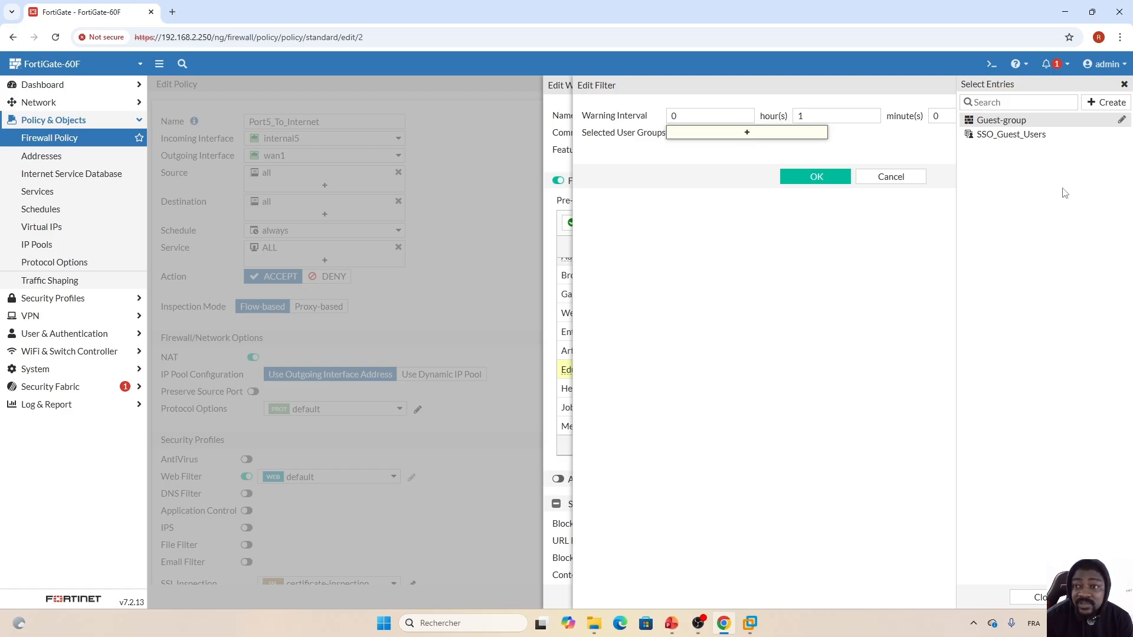
click(1104, 103)
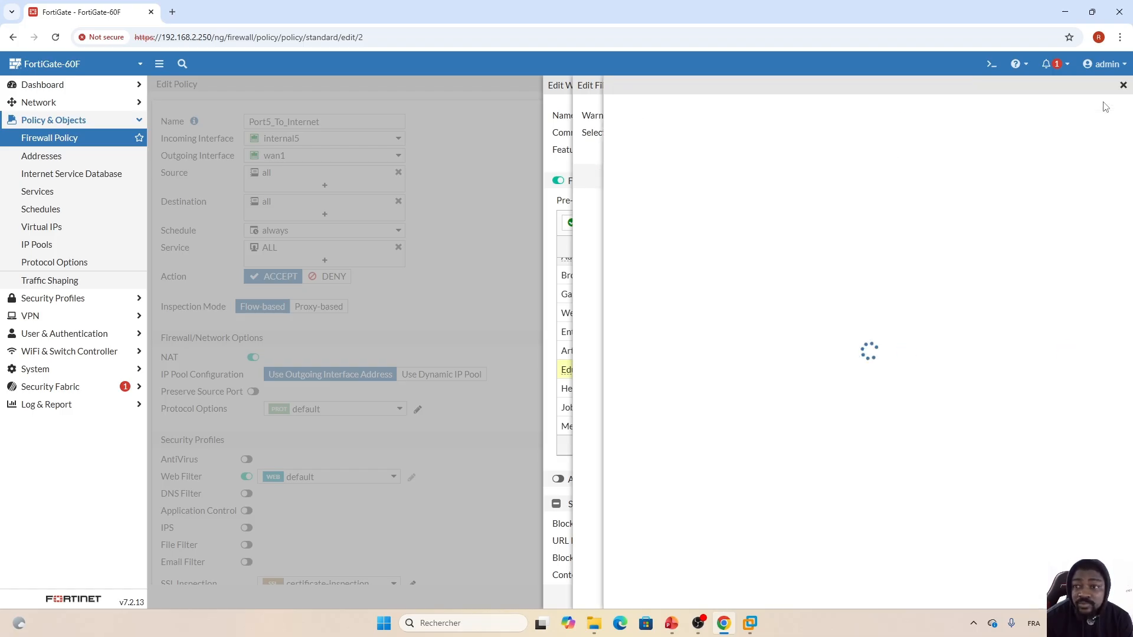
- Name the new firewall user group Test_Grpup
click(692, 114)
key(Caps_Lock)
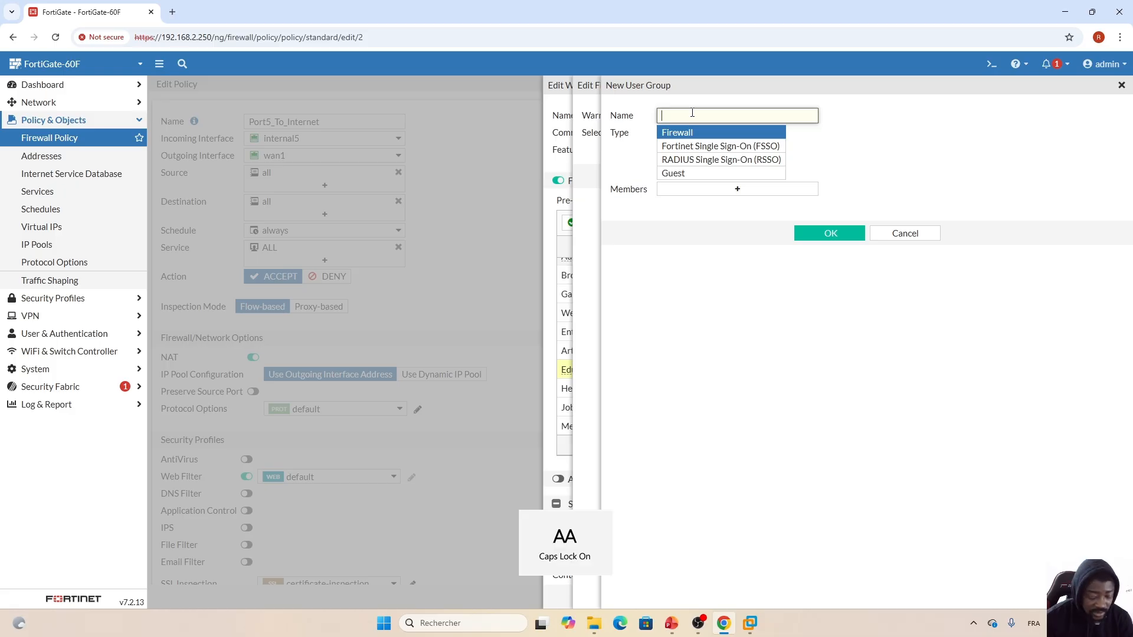
text(Test_Gr)
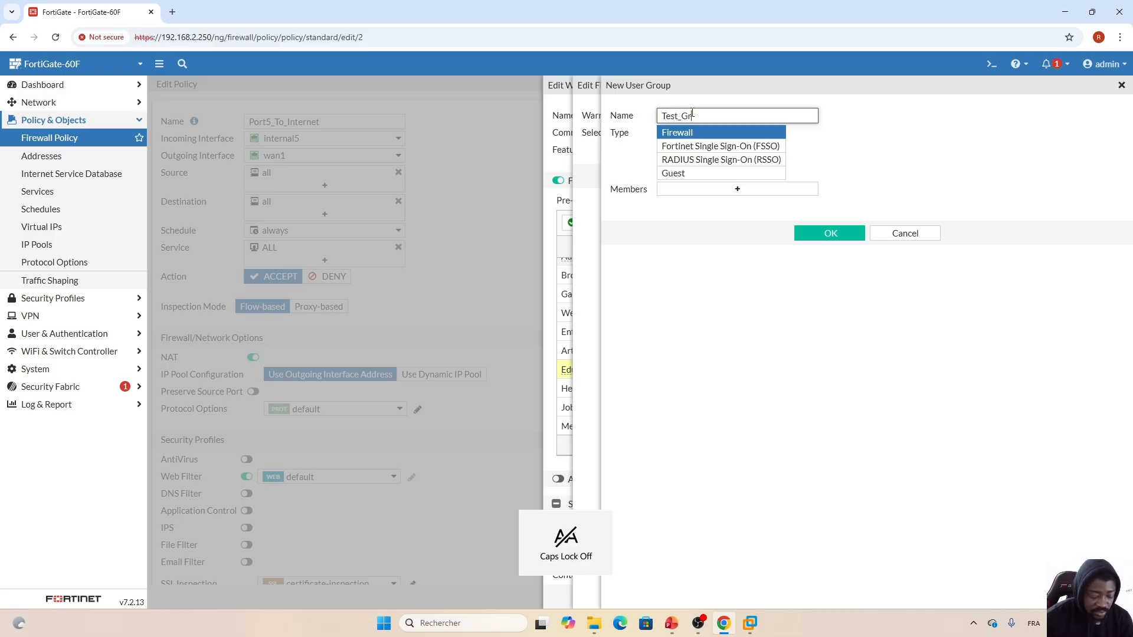
text(pup)
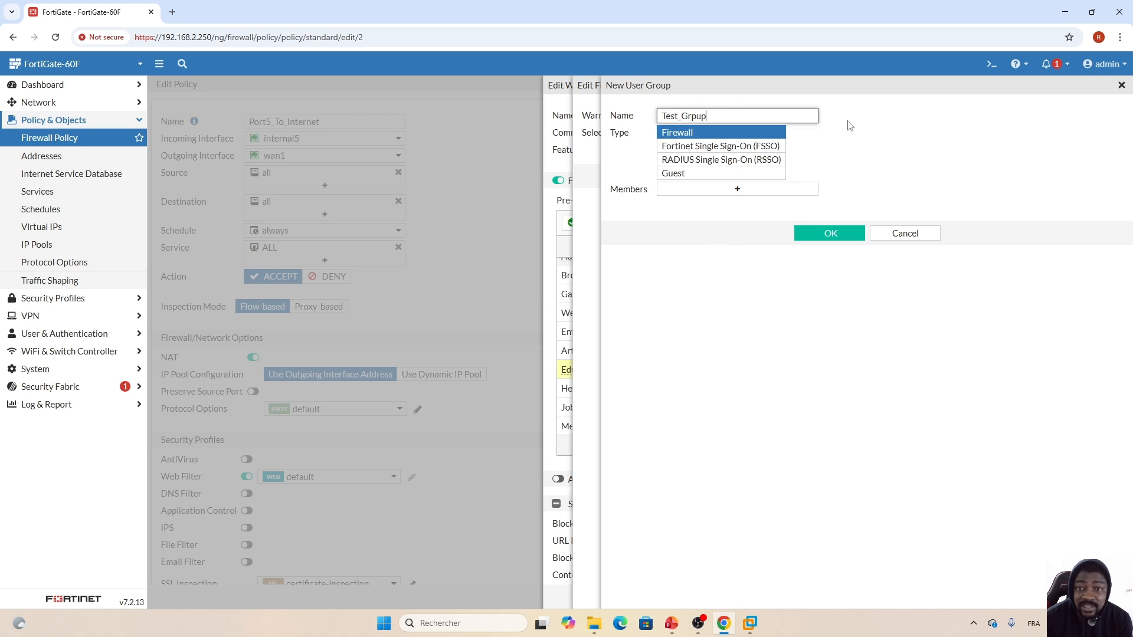
double_click(696, 116)
click(678, 222)
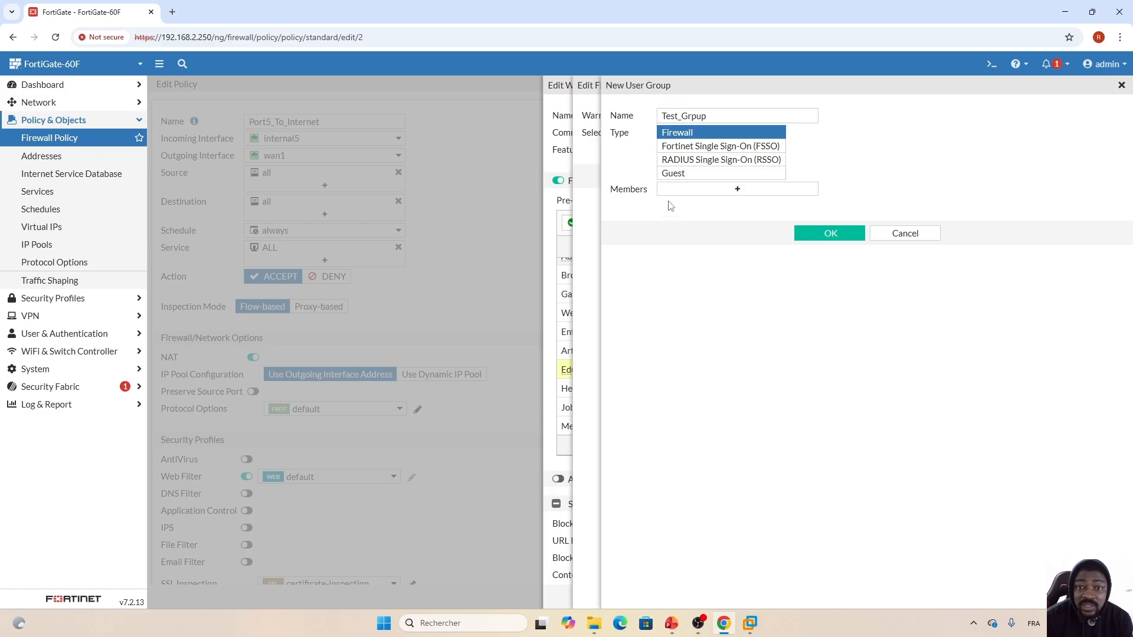
- Launch the Users/Groups Creation Wizard to create a new member user
click(738, 189)
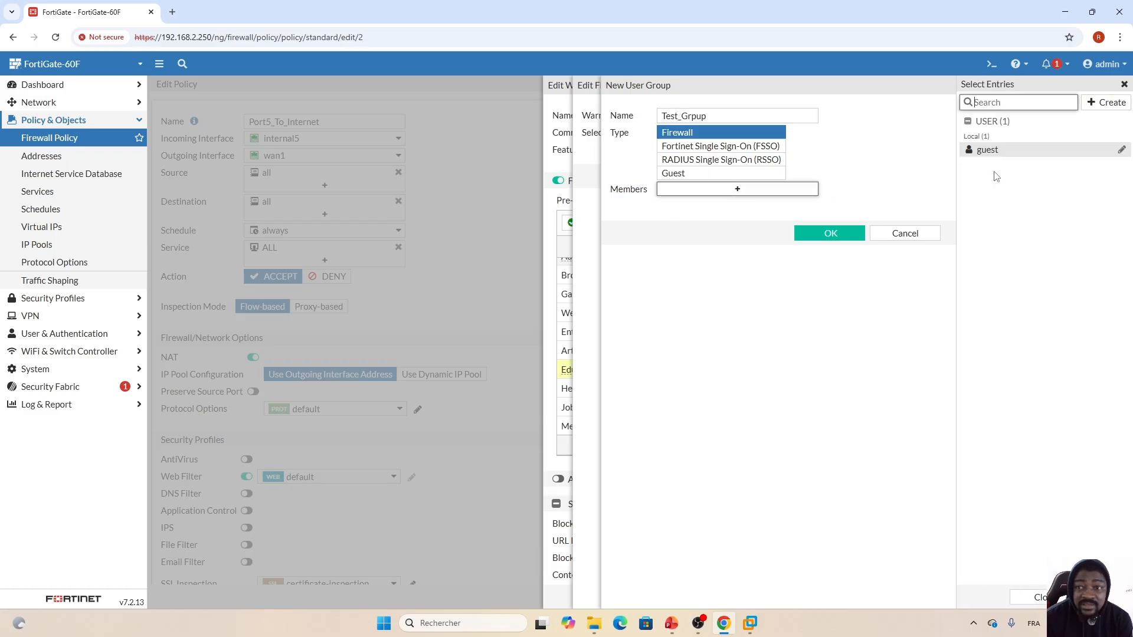
click(1102, 104)
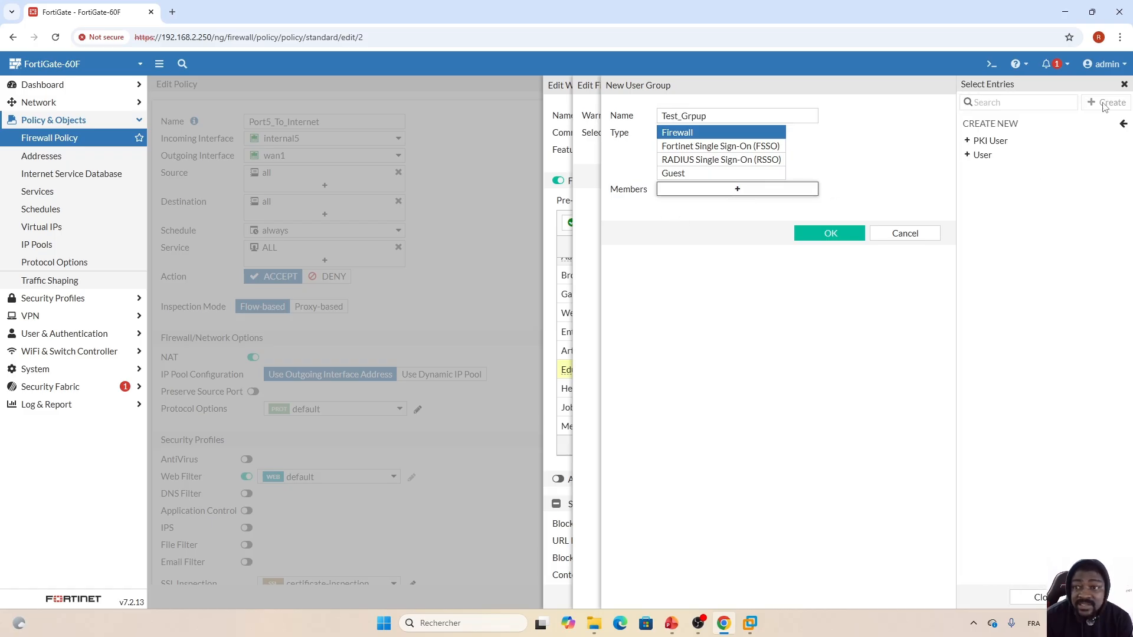
click(987, 157)
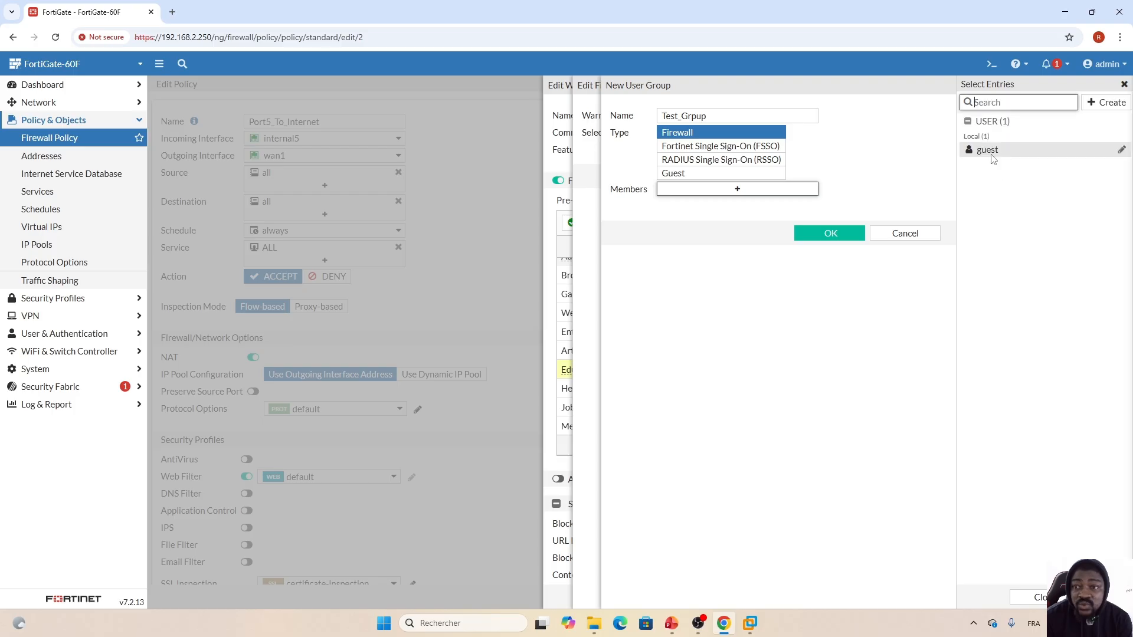
click(1107, 108)
click(1041, 159)
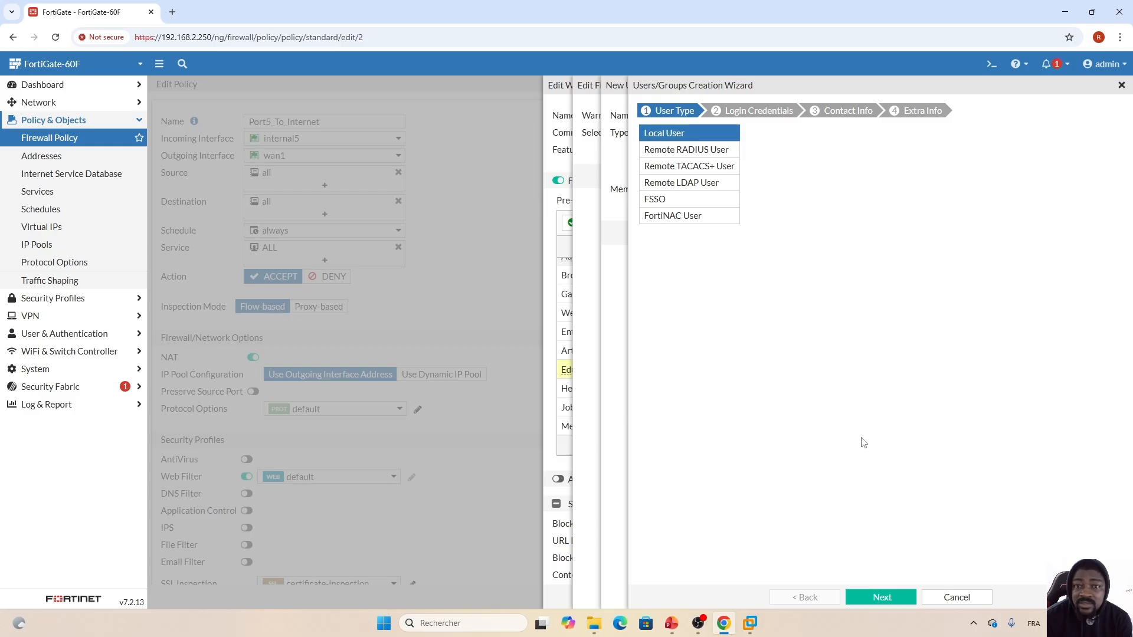
- Create the local user testuser with a password through the creation wizard
click(882, 597)
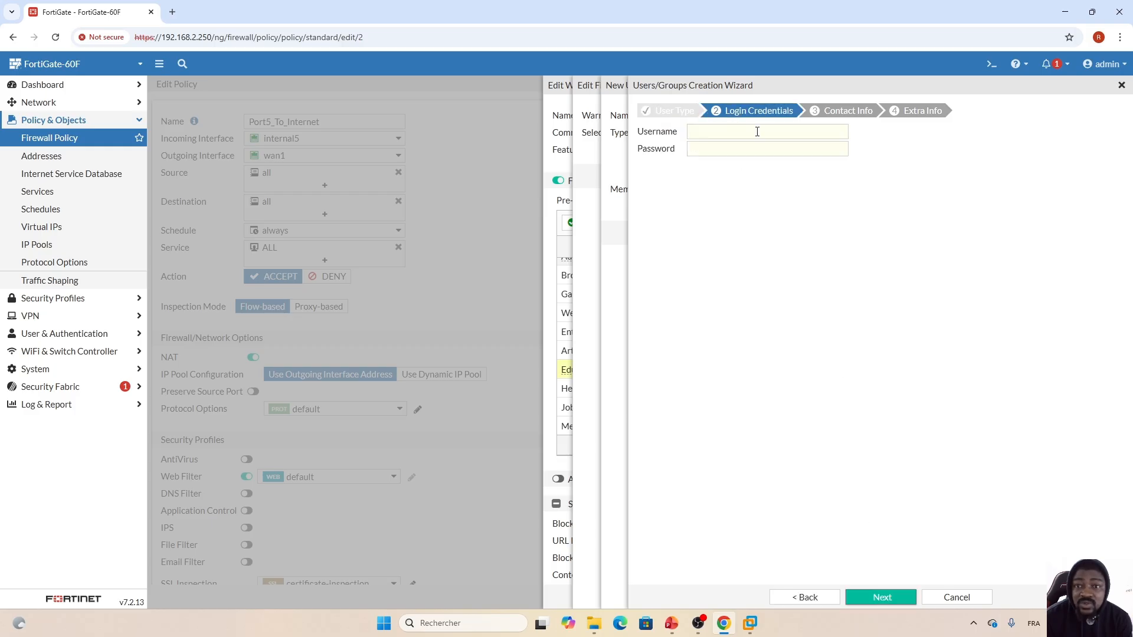
click(757, 131)
text(test)
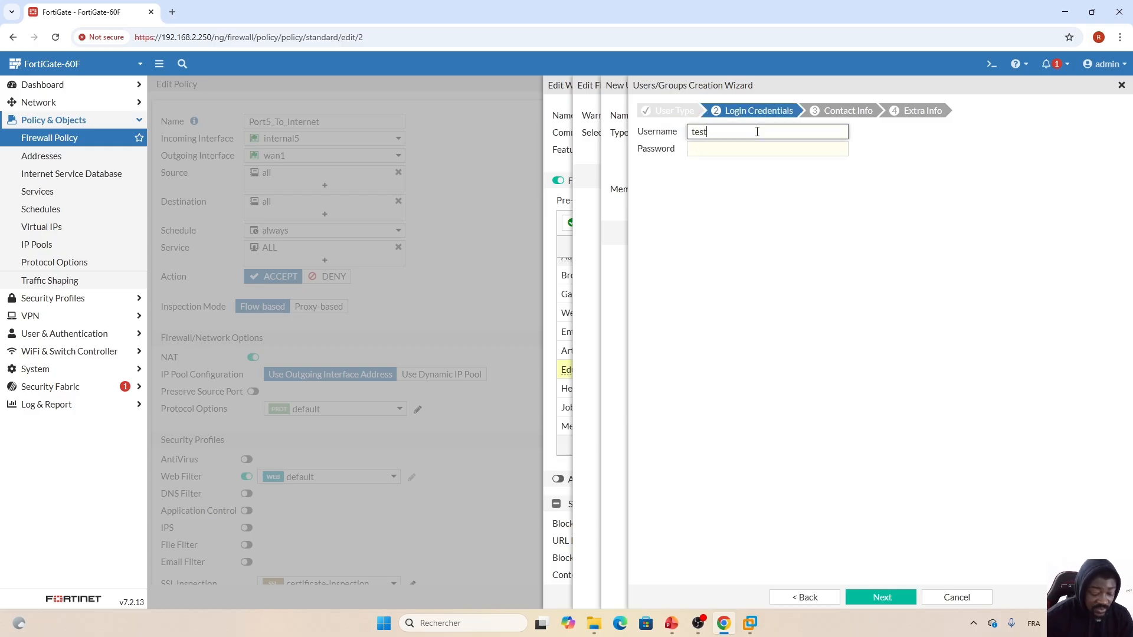
text(user)
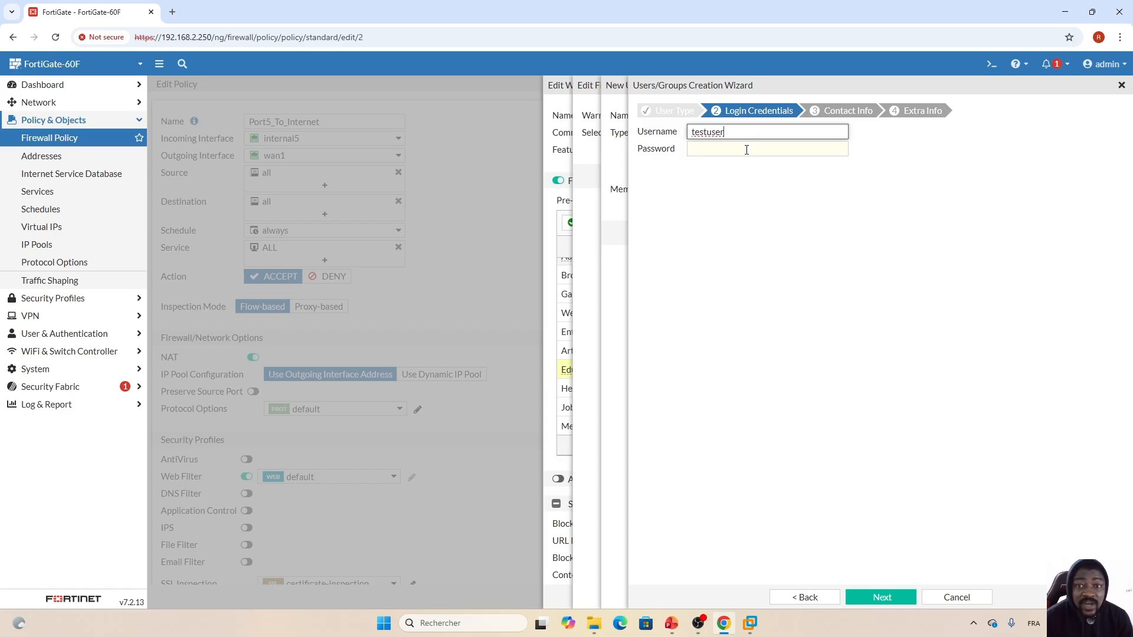
click(747, 149)
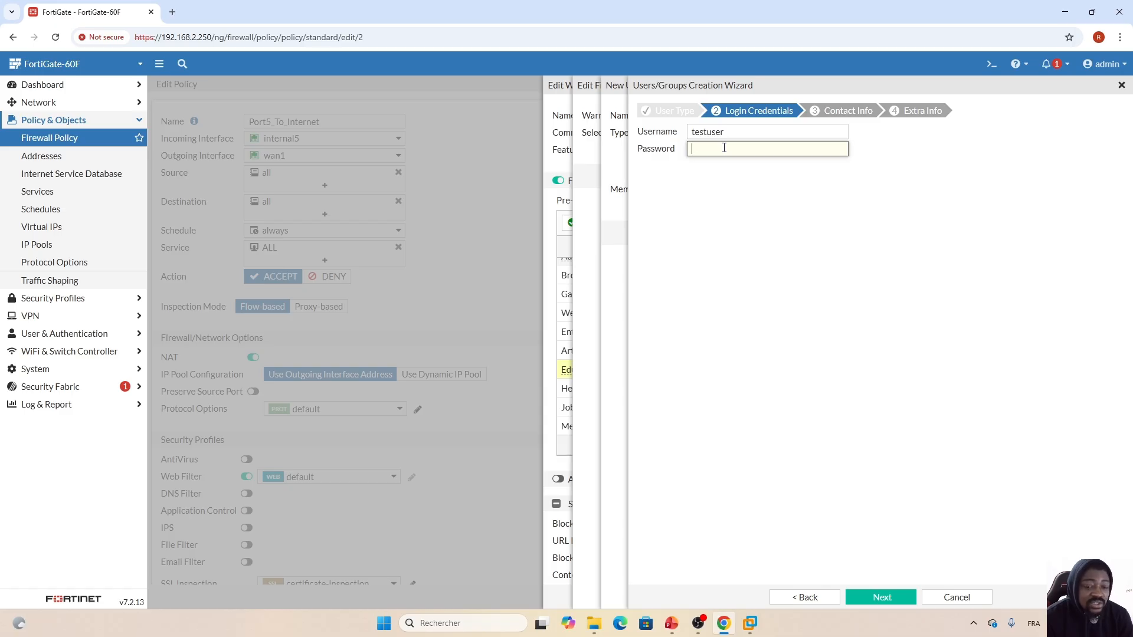
key(Caps_Lock)
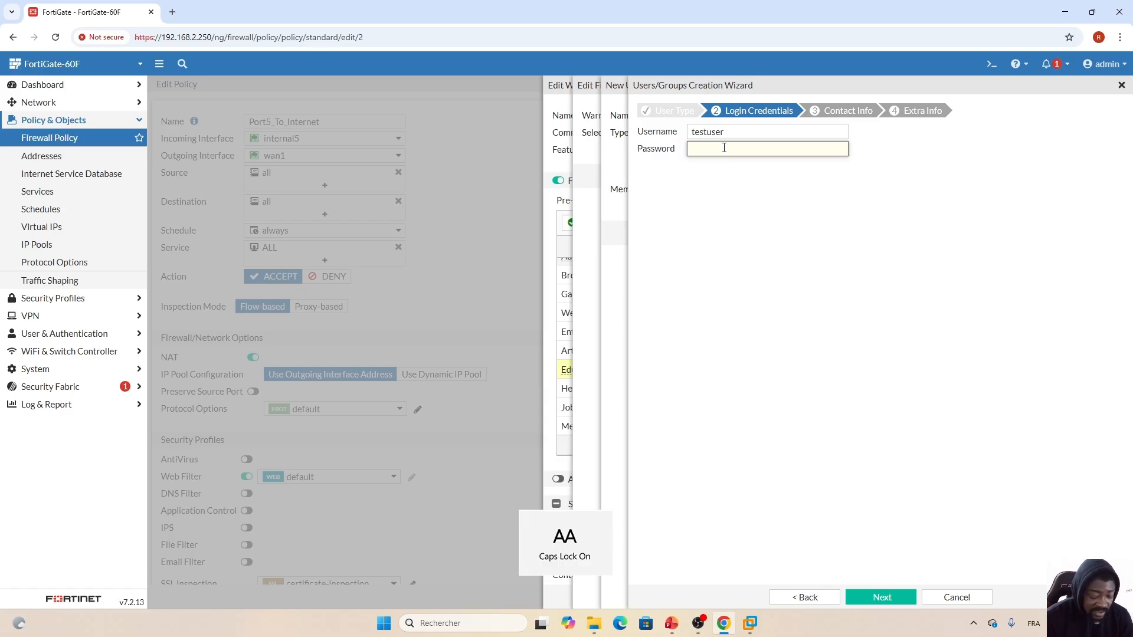
key(Caps_Lock)
text(••)
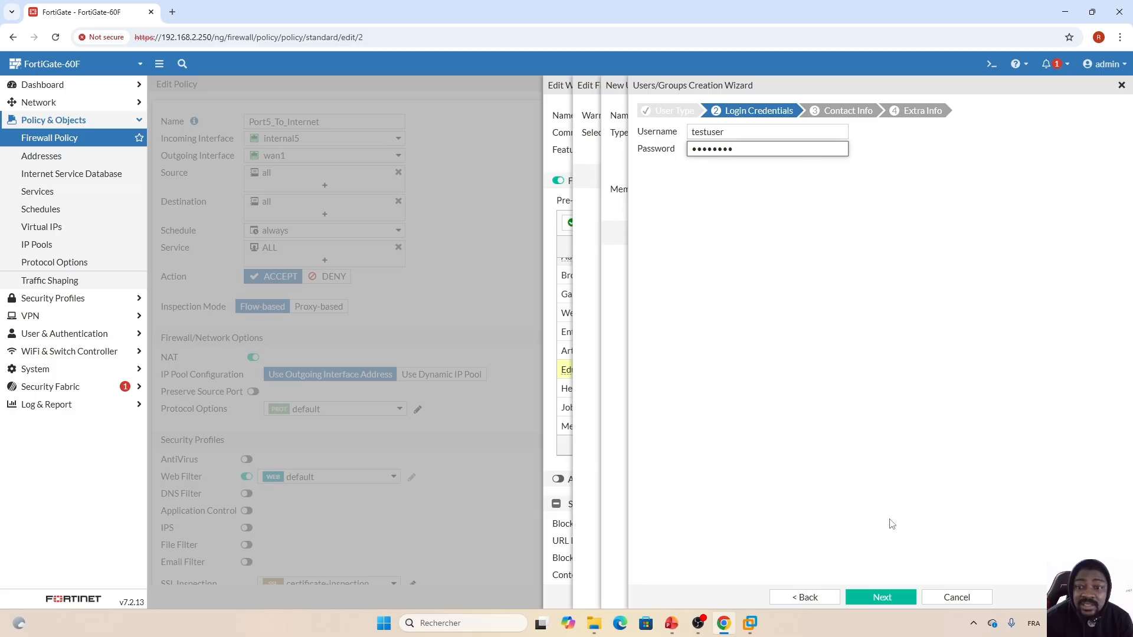
click(891, 590)
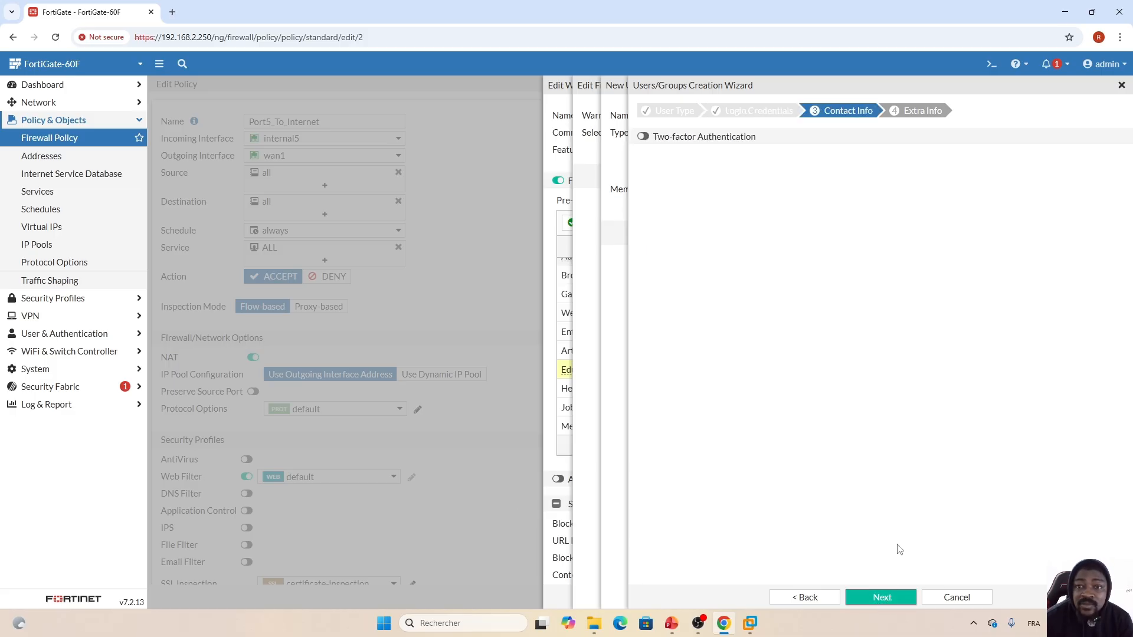
click(882, 596)
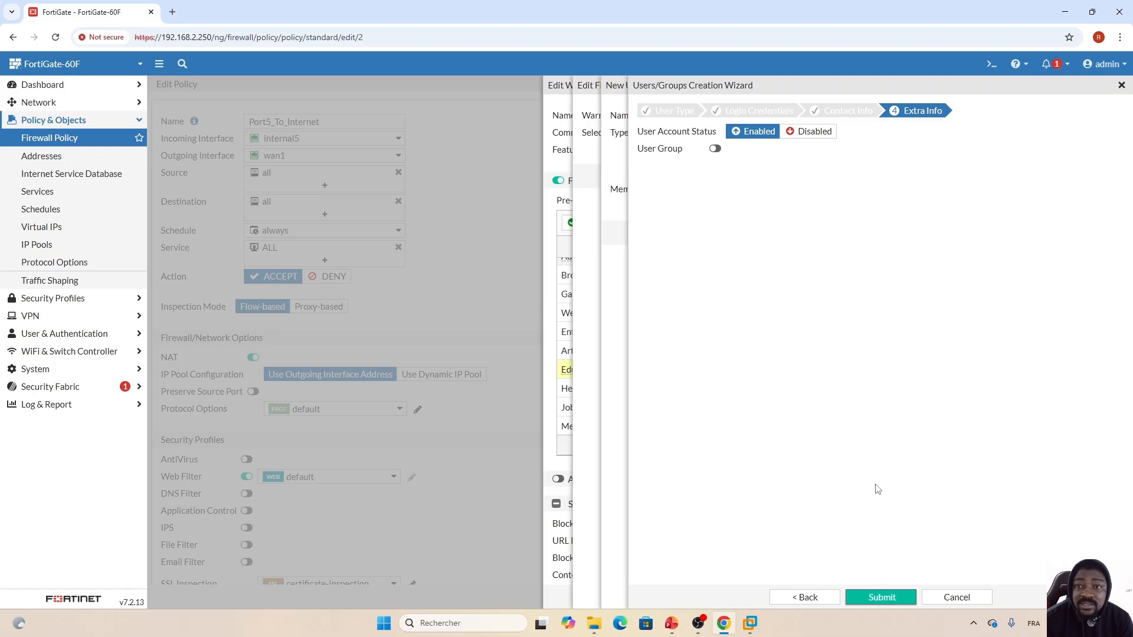
click(881, 597)
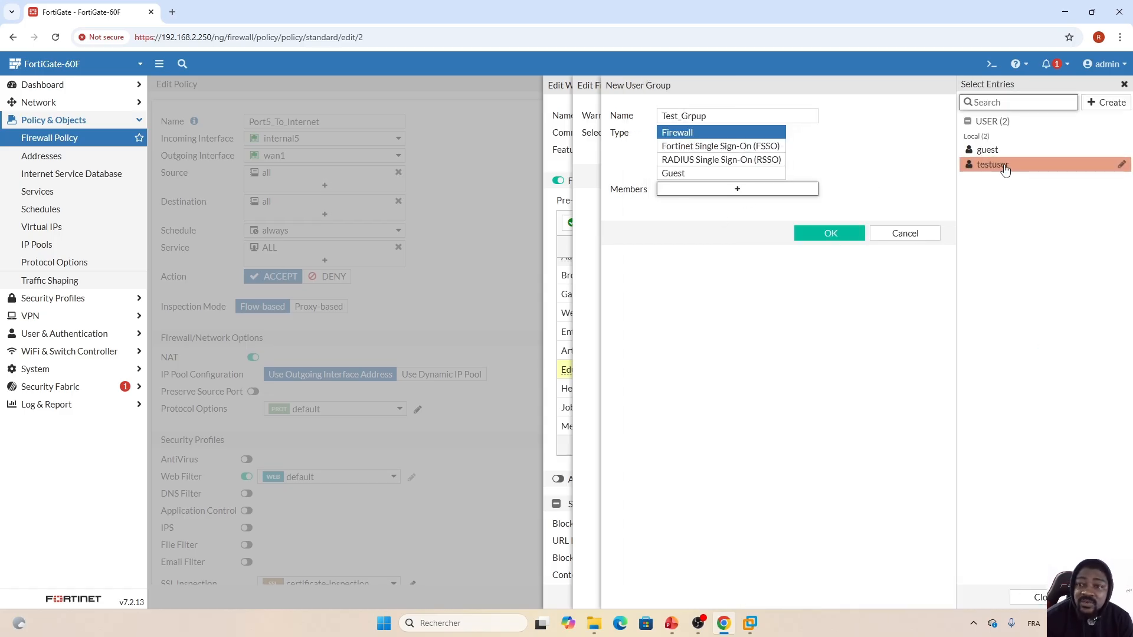
- Add testuser as a member, correct the group name to Test_Group, and save it
click(1003, 165)
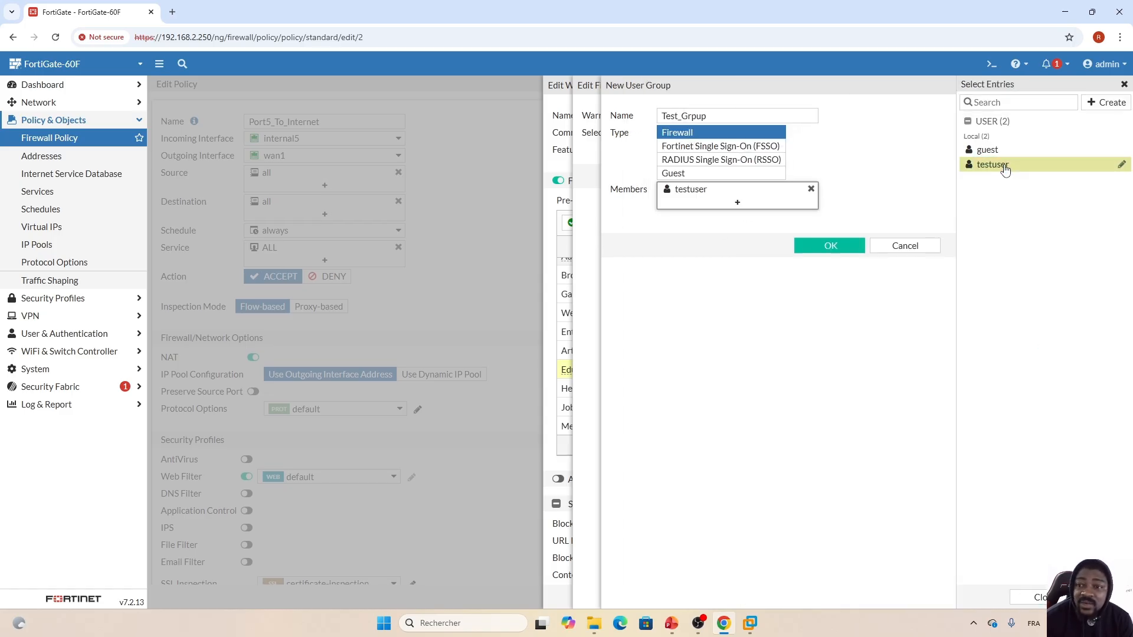
double_click(698, 116)
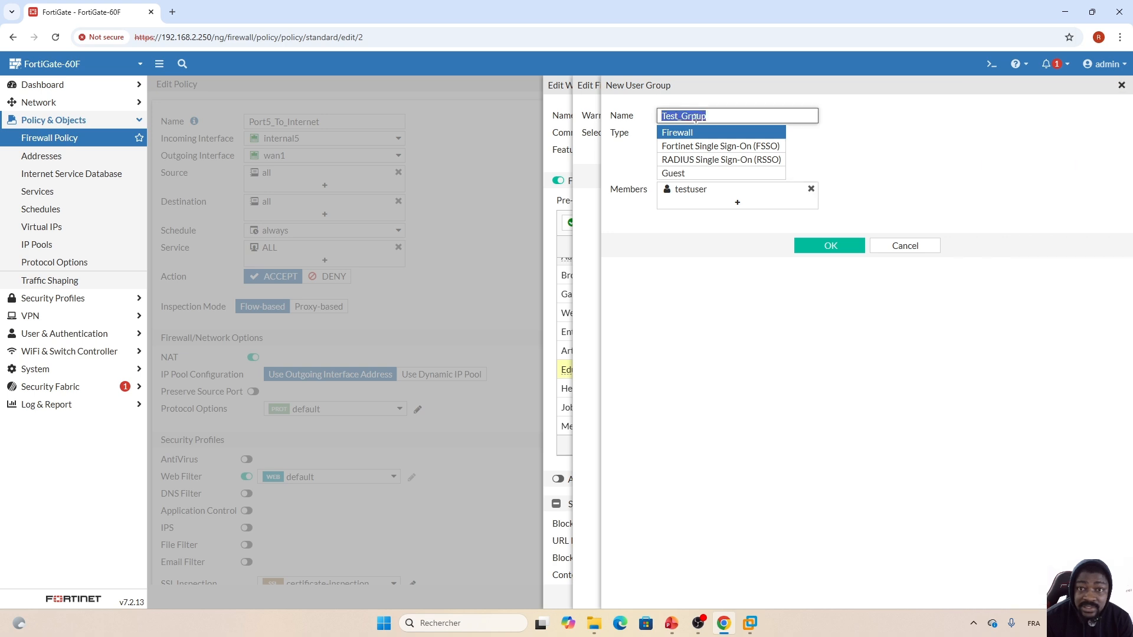
click(699, 116)
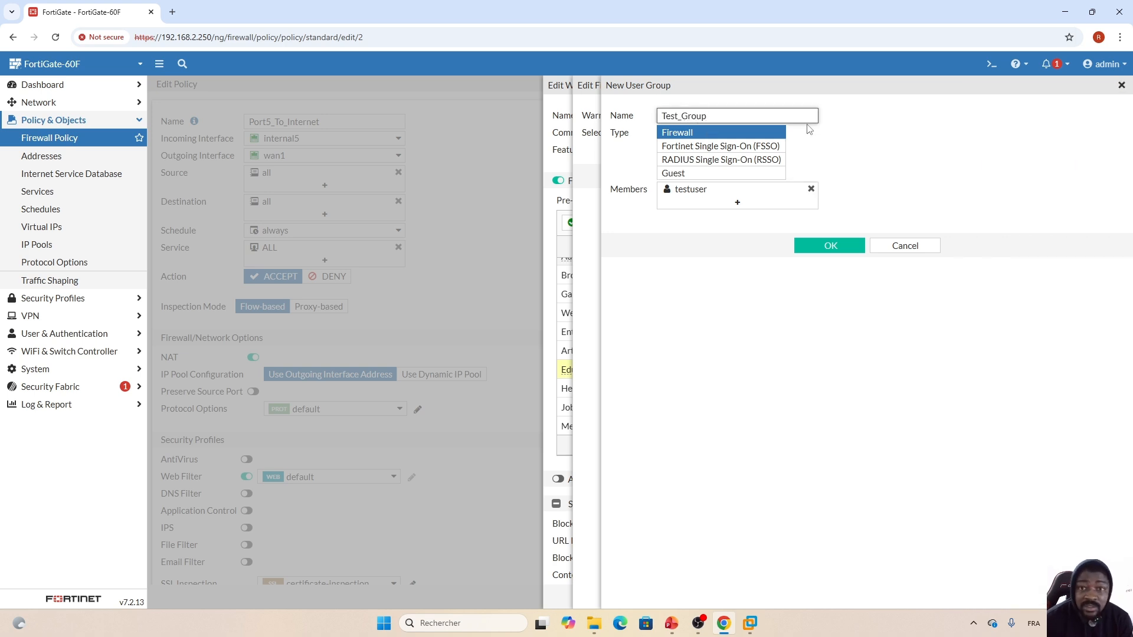
click(826, 249)
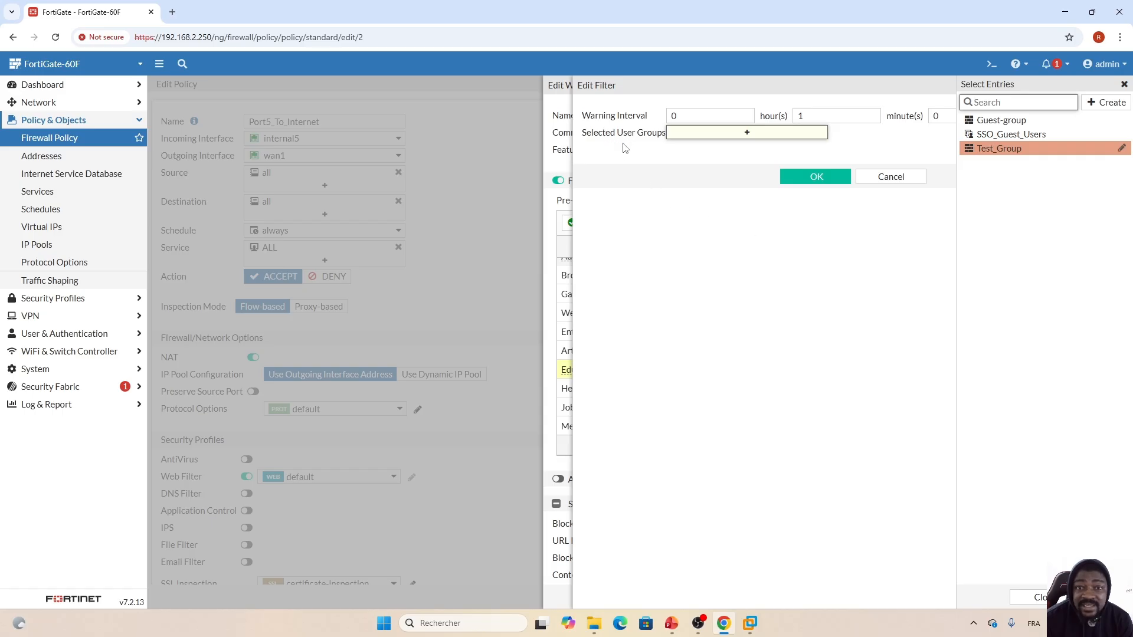
- Select Test_Group as the user group allowed to authenticate for Education
mouse_move(1012, 154)
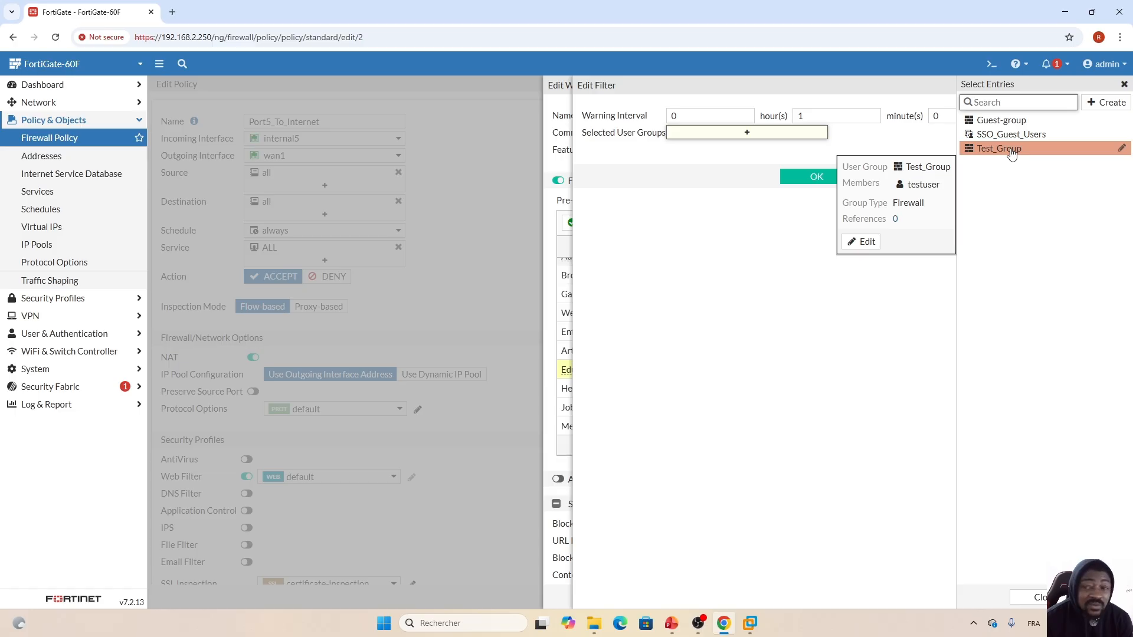
click(1010, 152)
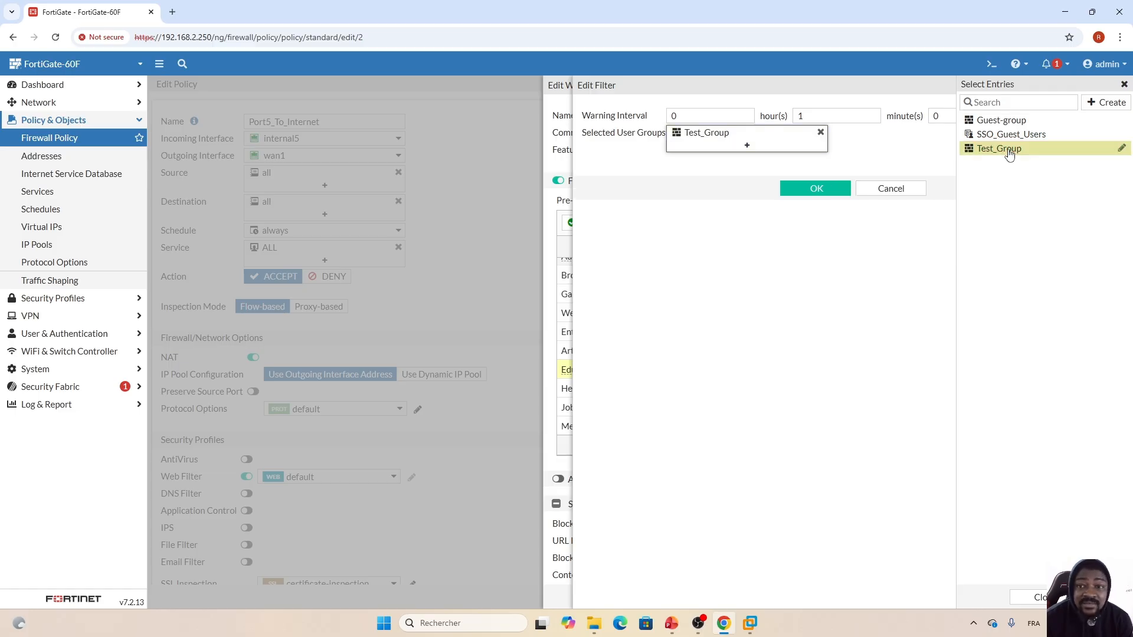
click(809, 204)
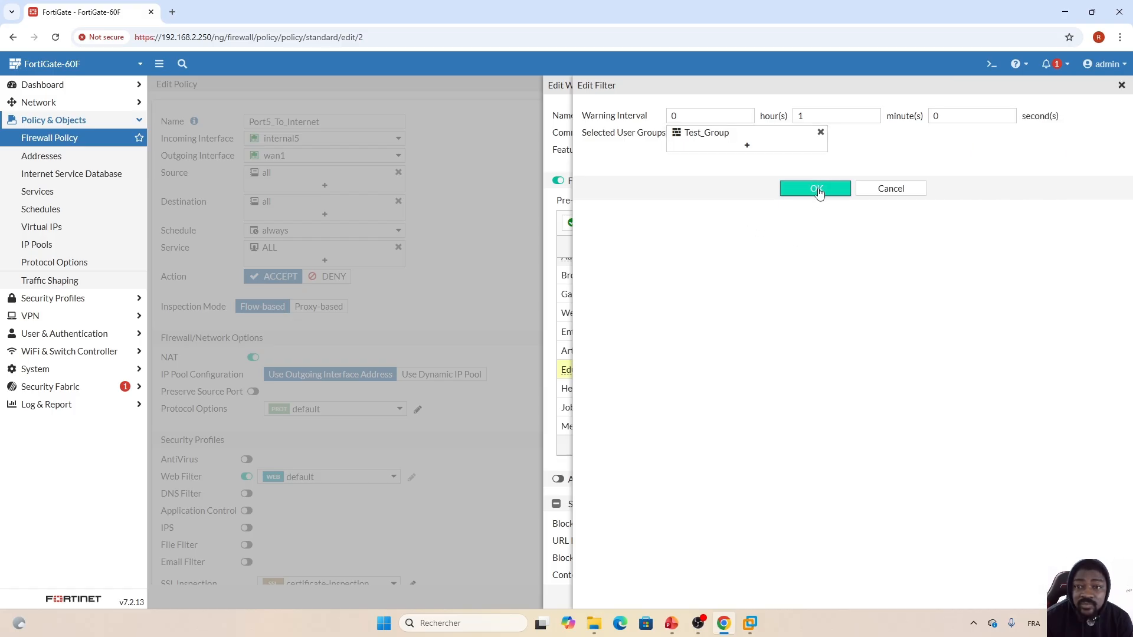
click(809, 191)
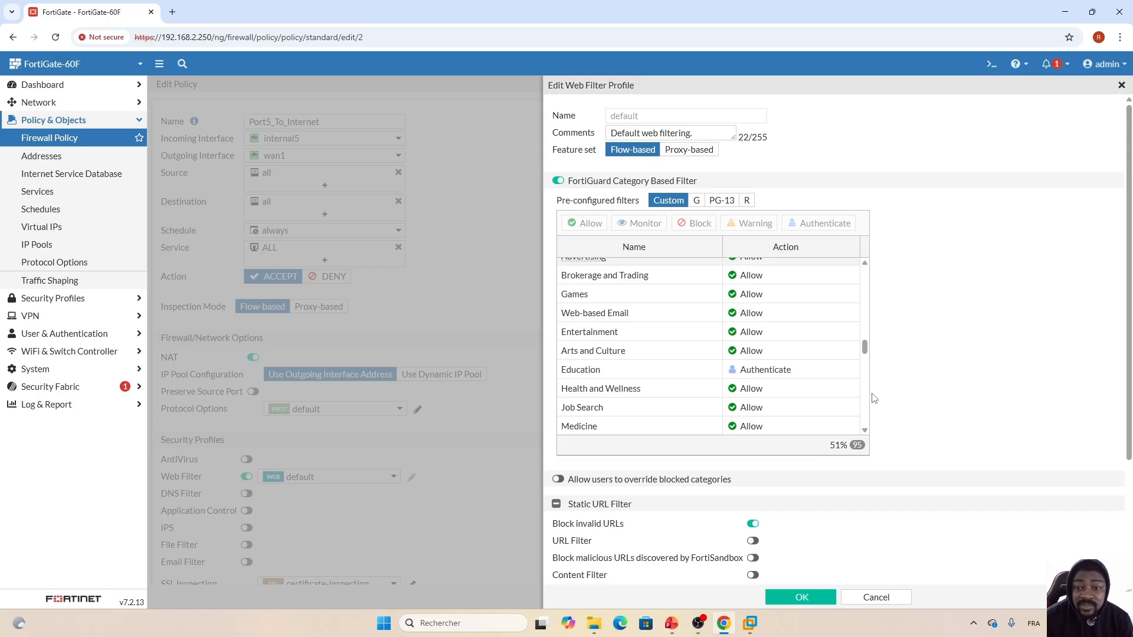
- Recheck Education's Test_Group authentication settings and save the edited firewall policy
mouse_move(603, 371)
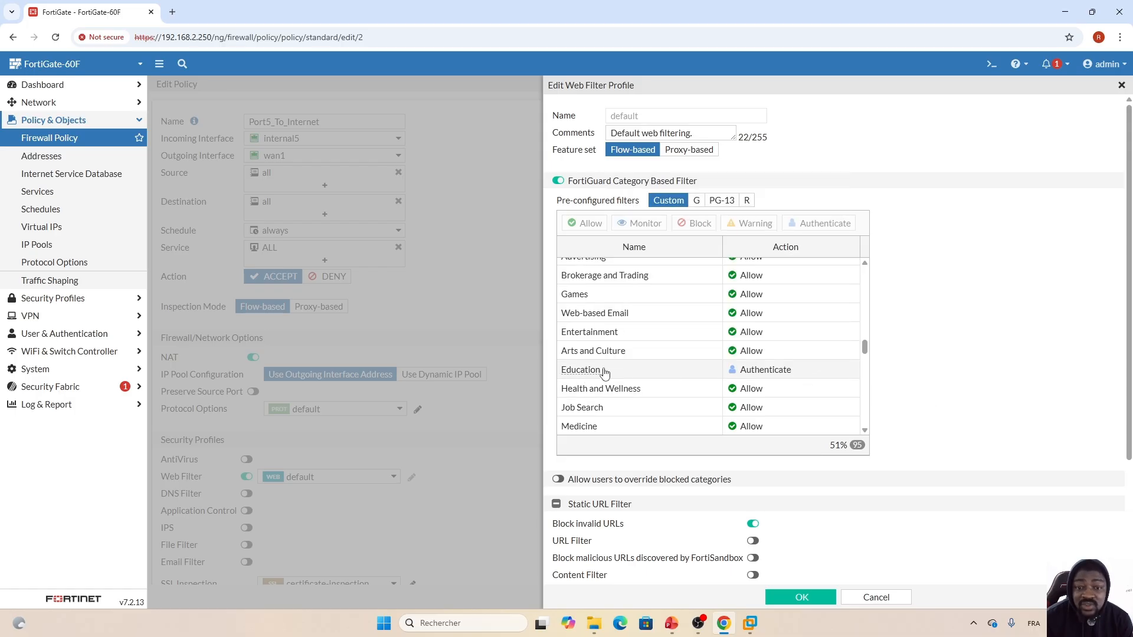
click(816, 371)
click(822, 223)
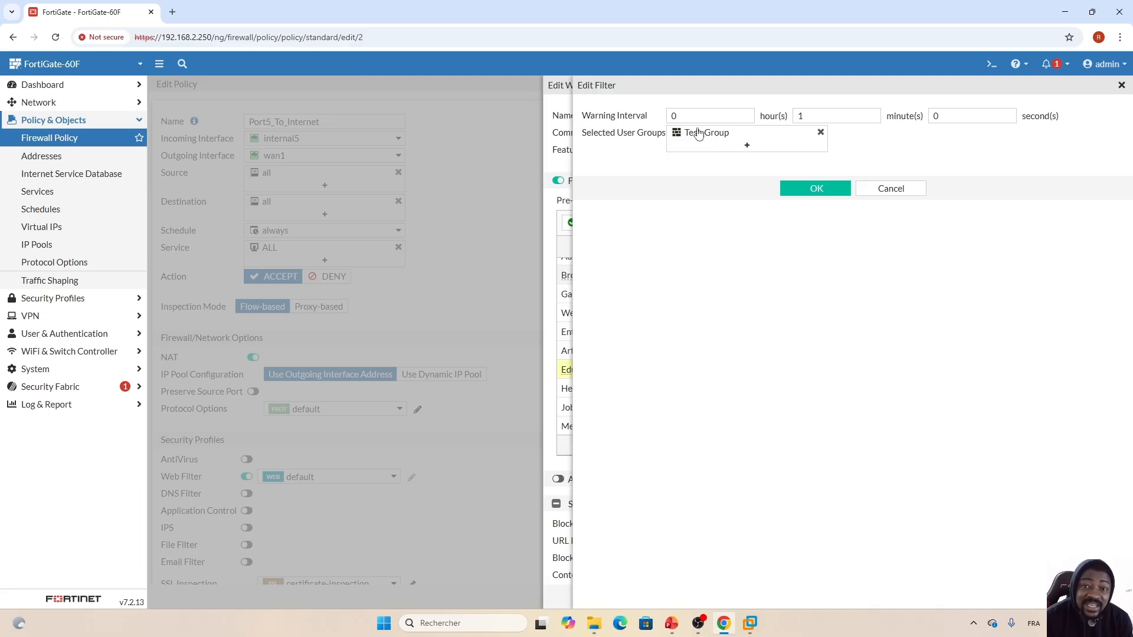
mouse_move(695, 134)
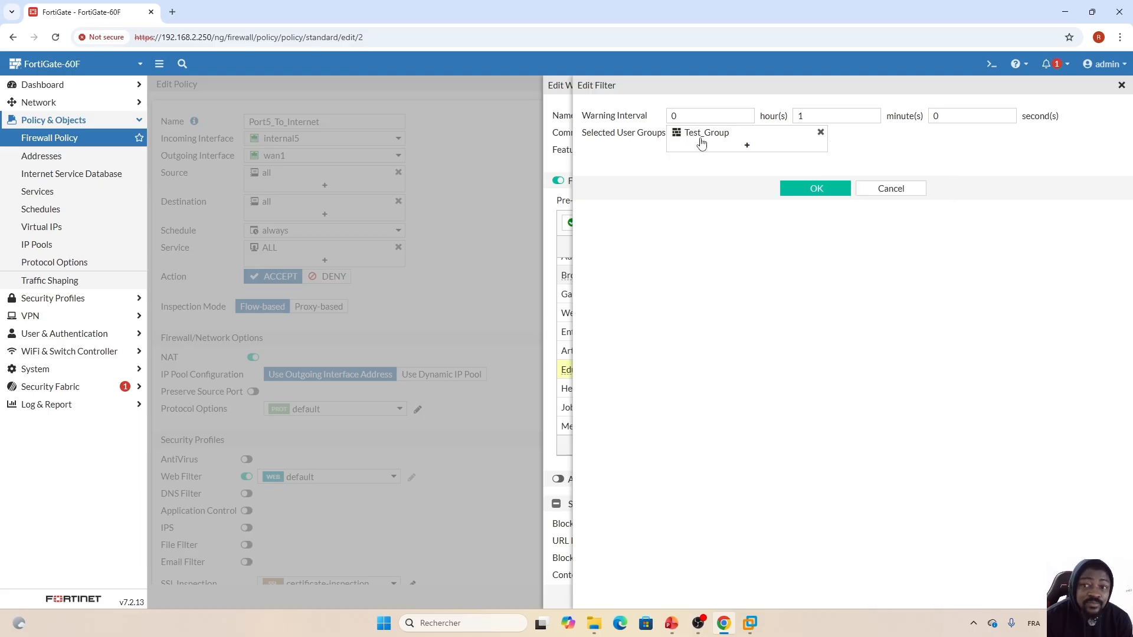
click(815, 187)
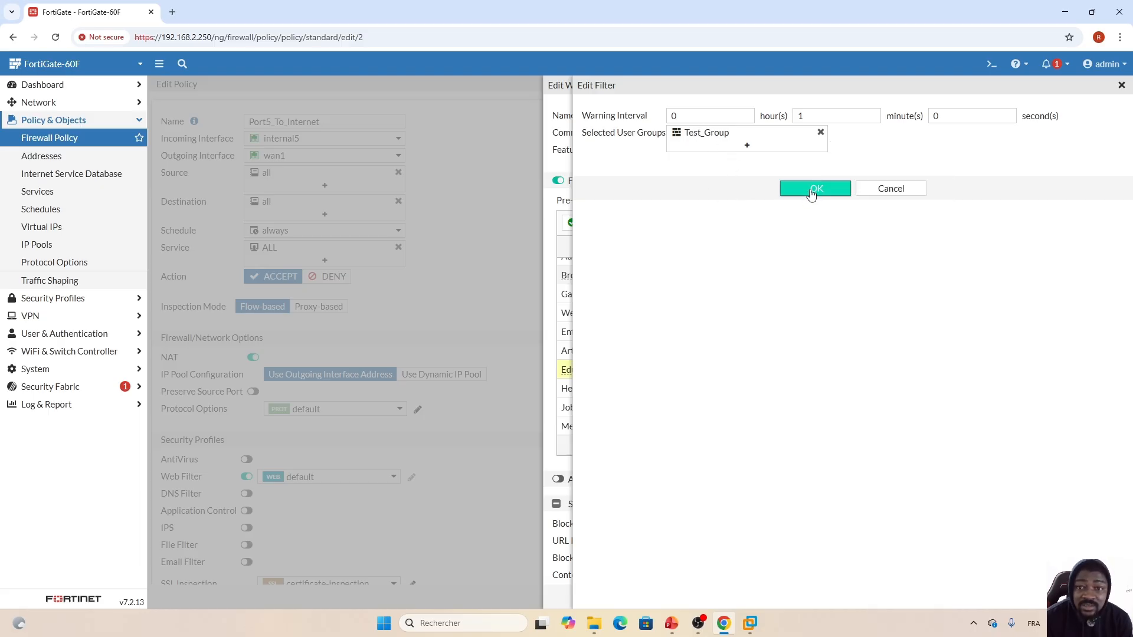
click(815, 189)
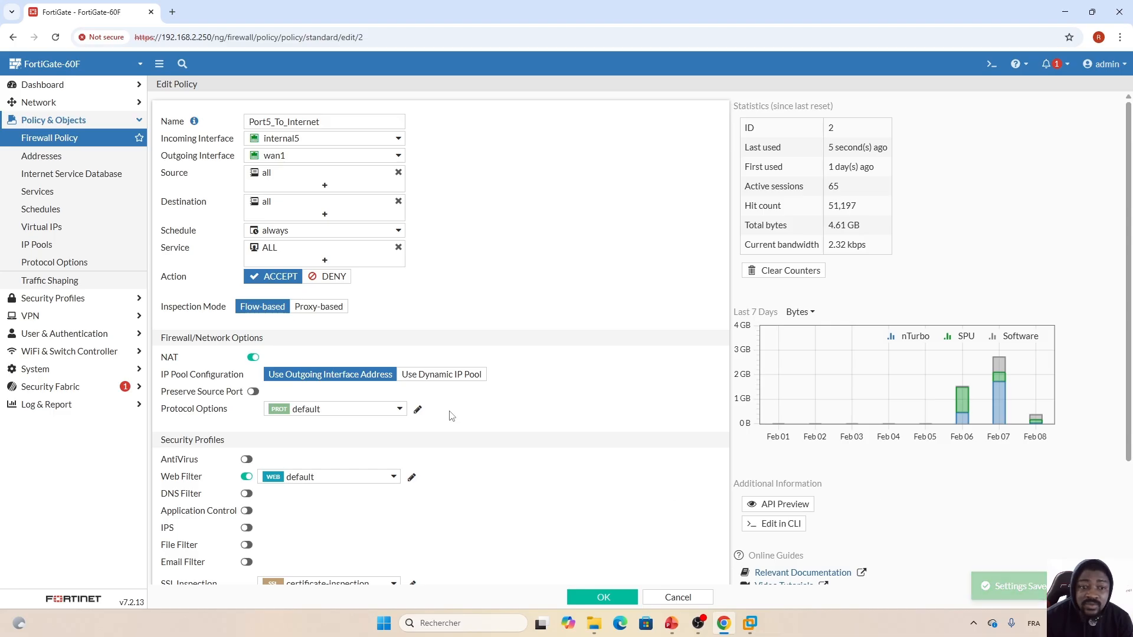
click(603, 598)
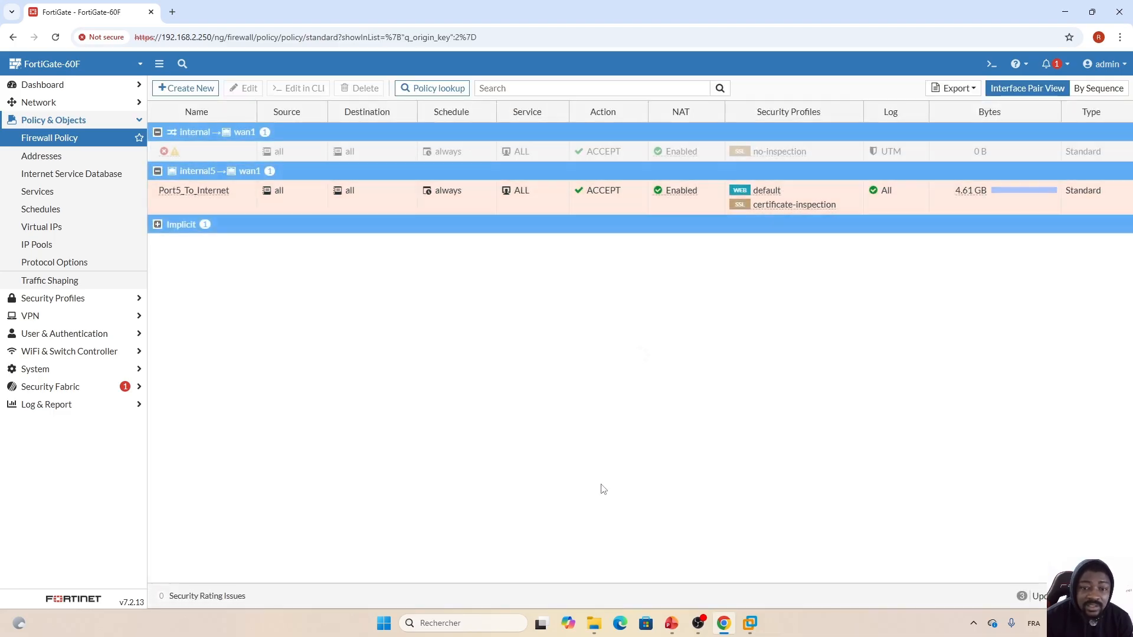
click(750, 623)
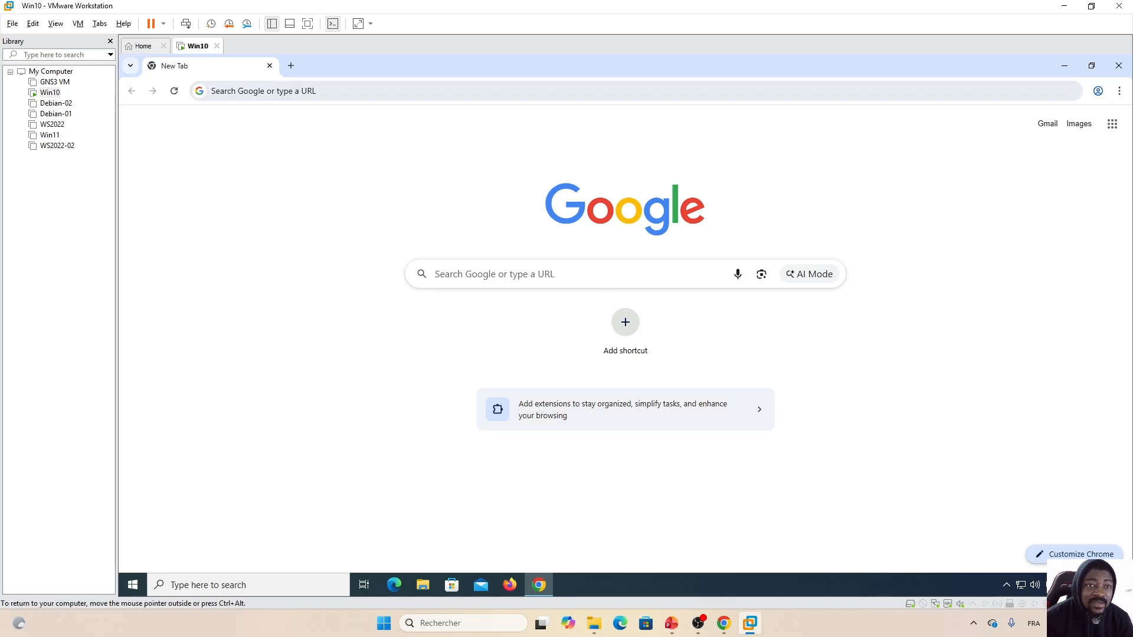
- Open coursera.org in the VM by logging in as testuser on the override page
click(272, 91)
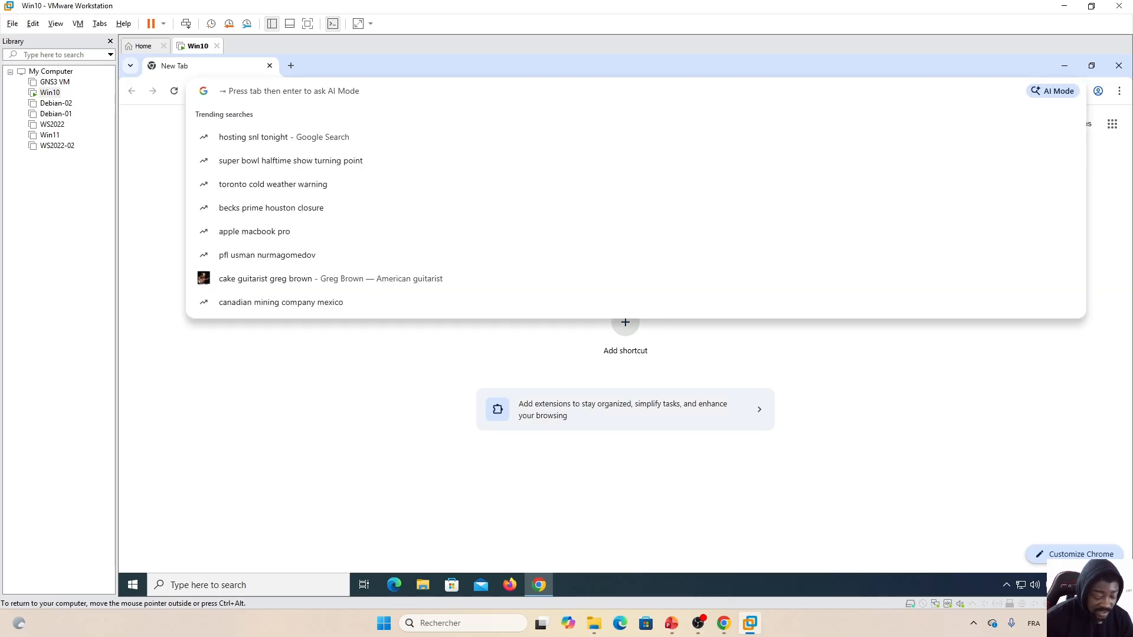
text(coursera.org)
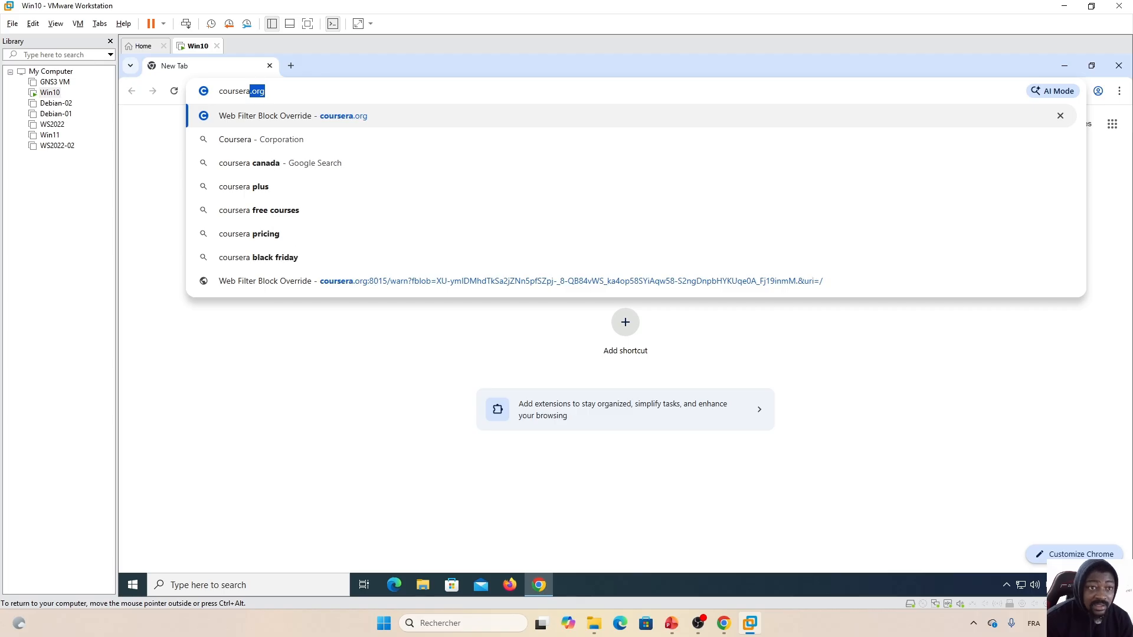
key(Return)
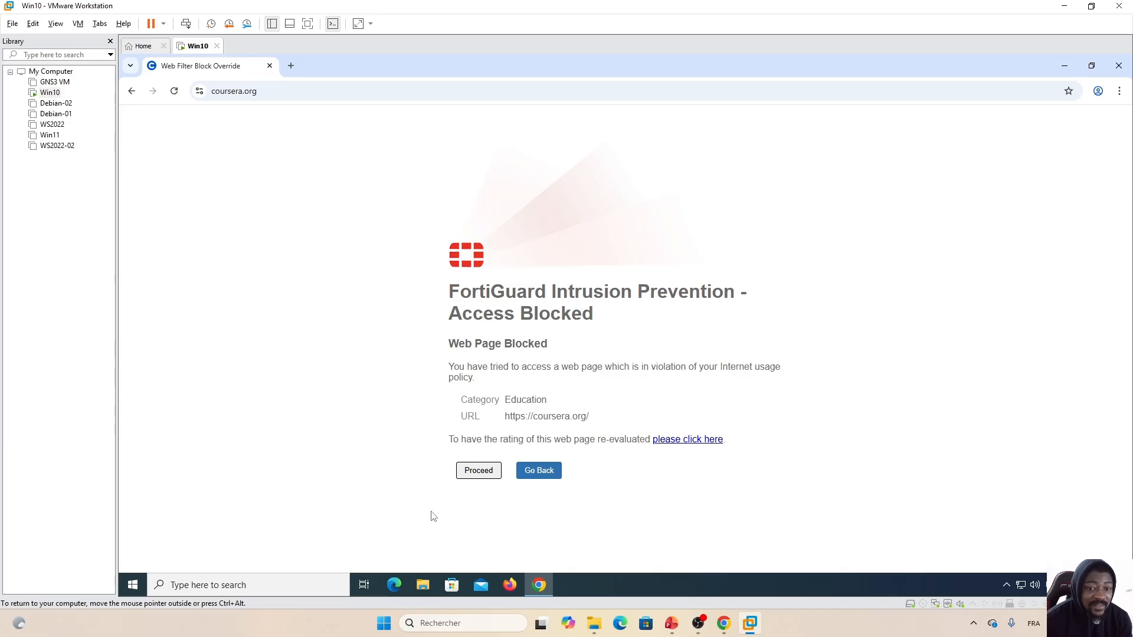
click(479, 471)
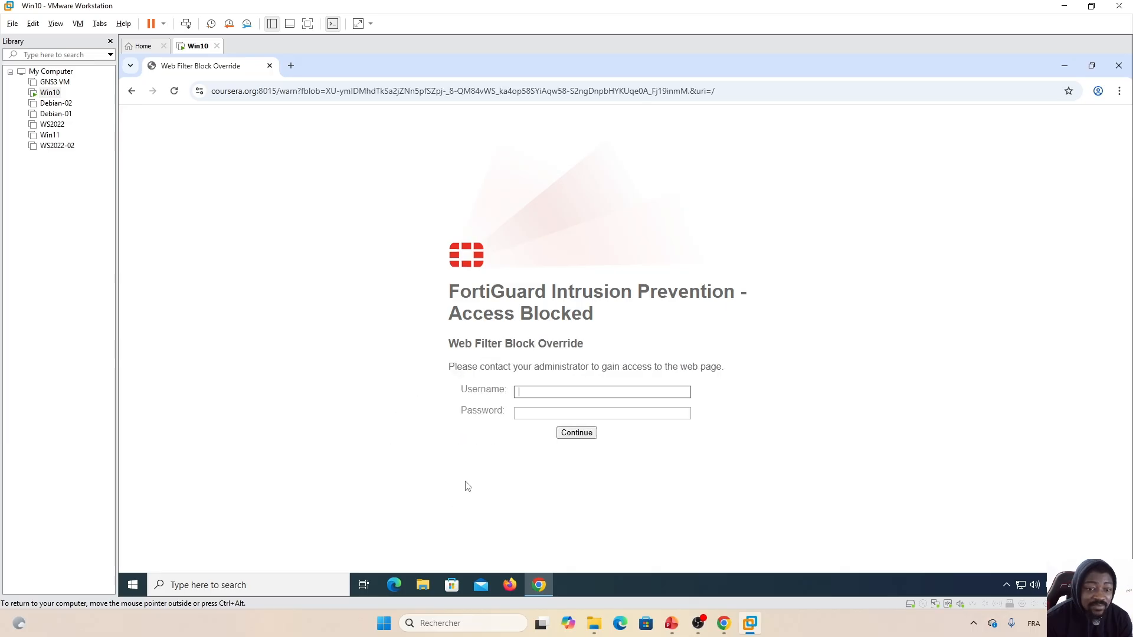
click(521, 390)
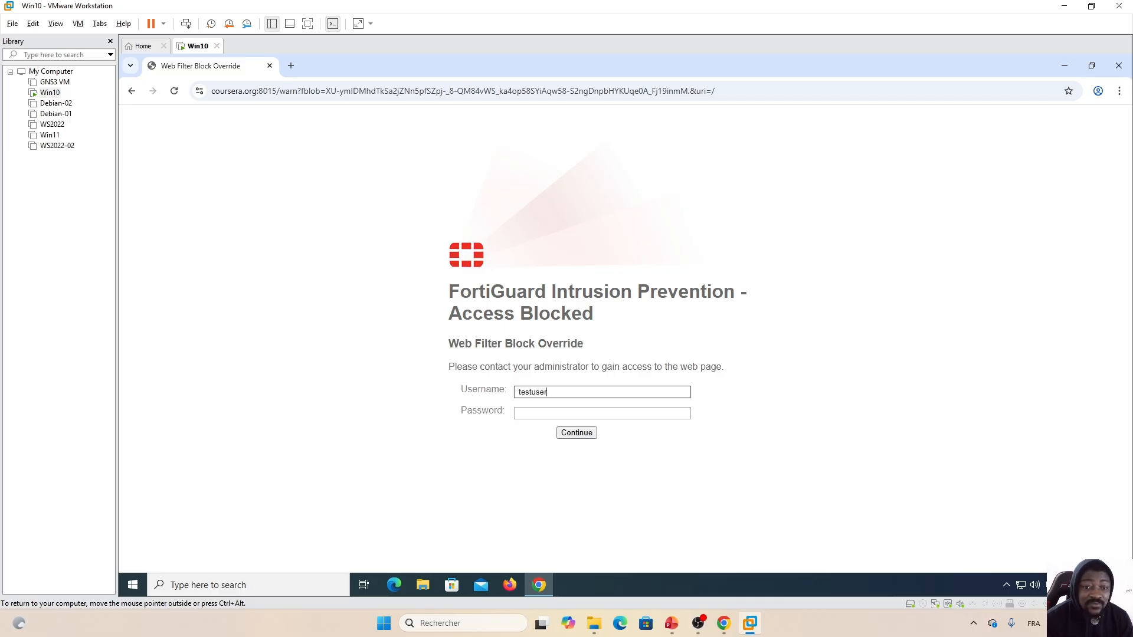
key(Tab)
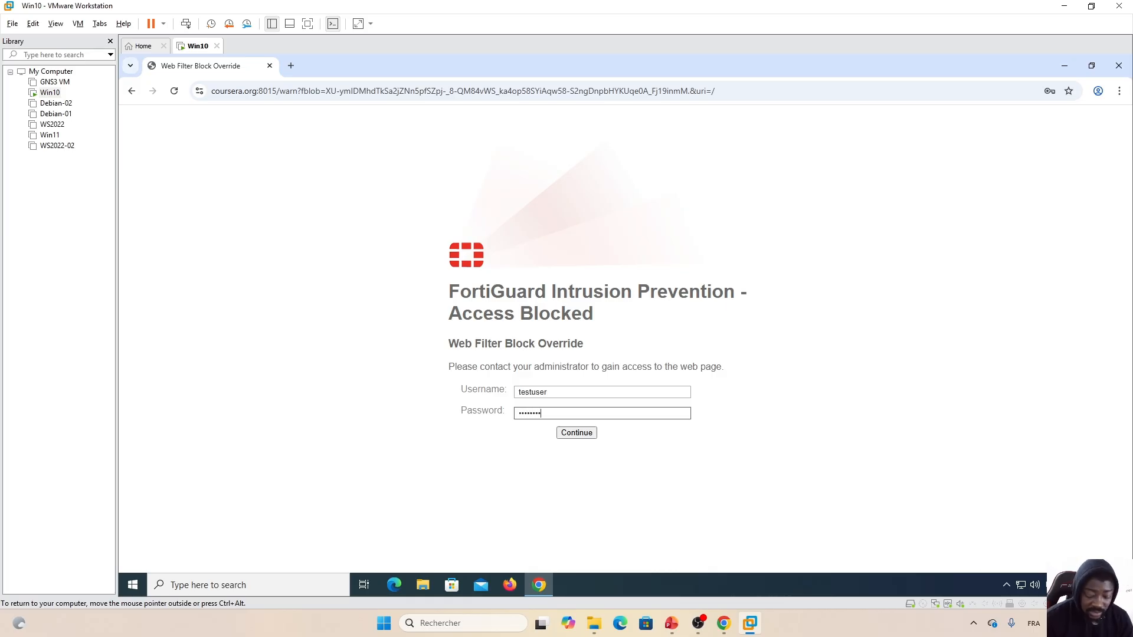
click(577, 433)
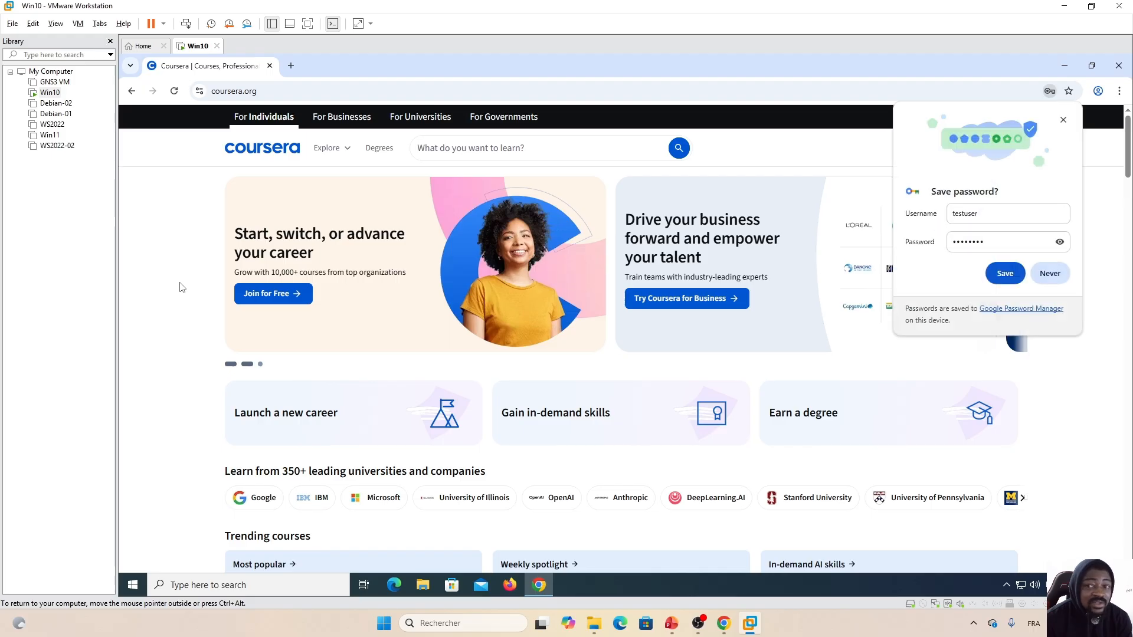
click(1063, 119)
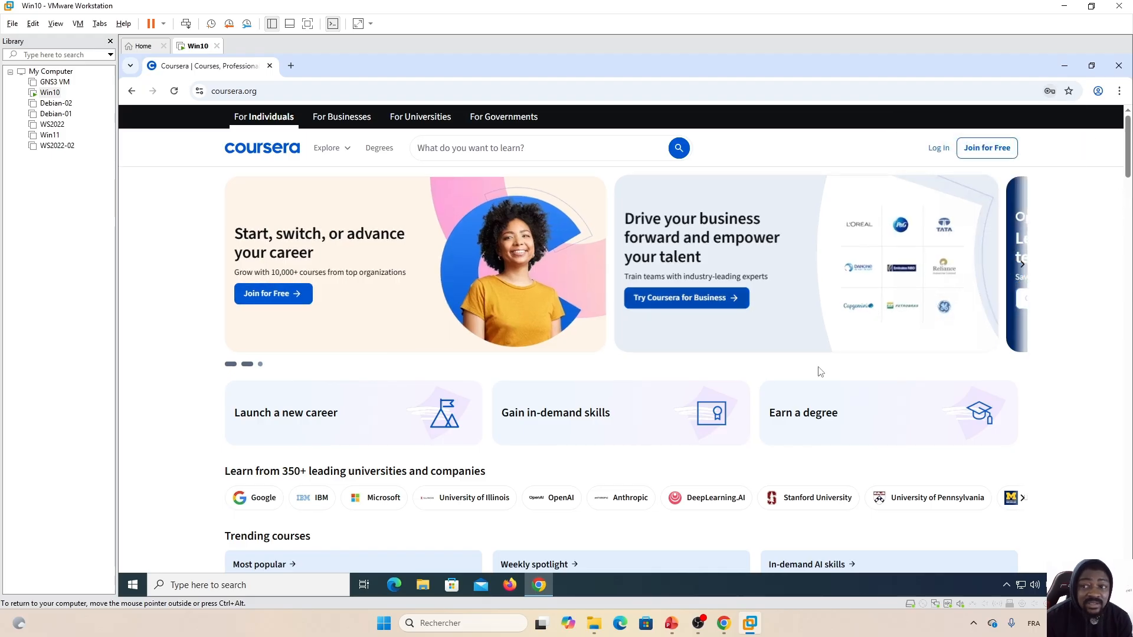
click(724, 629)
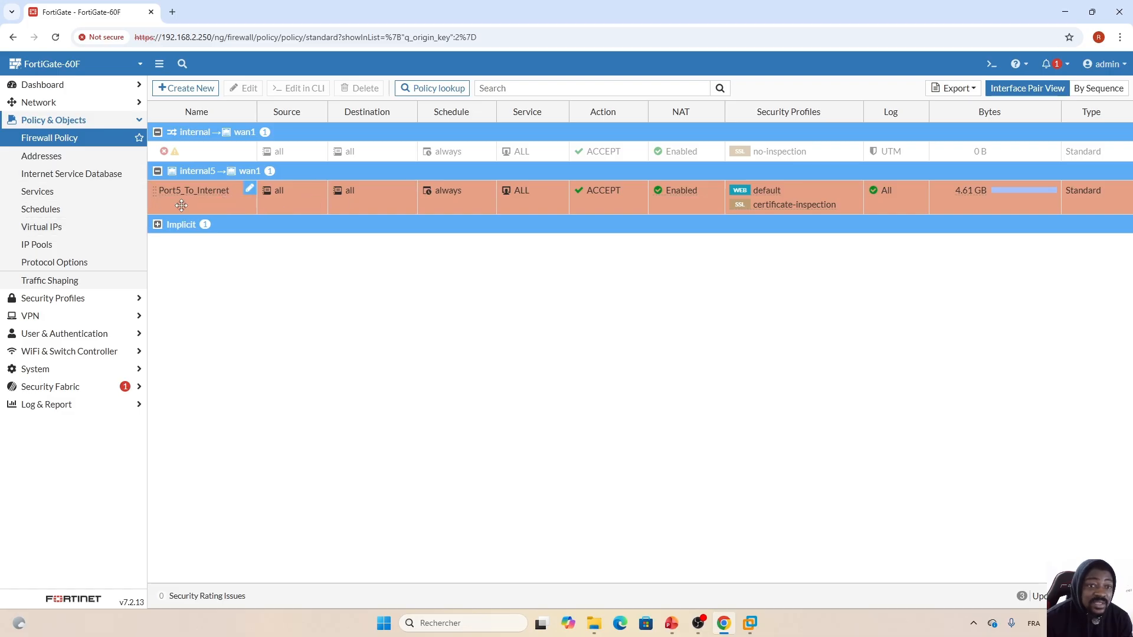
- Reopen the default web filter profile and confirm Education still authenticates Test_Group
click(77, 301)
click(43, 173)
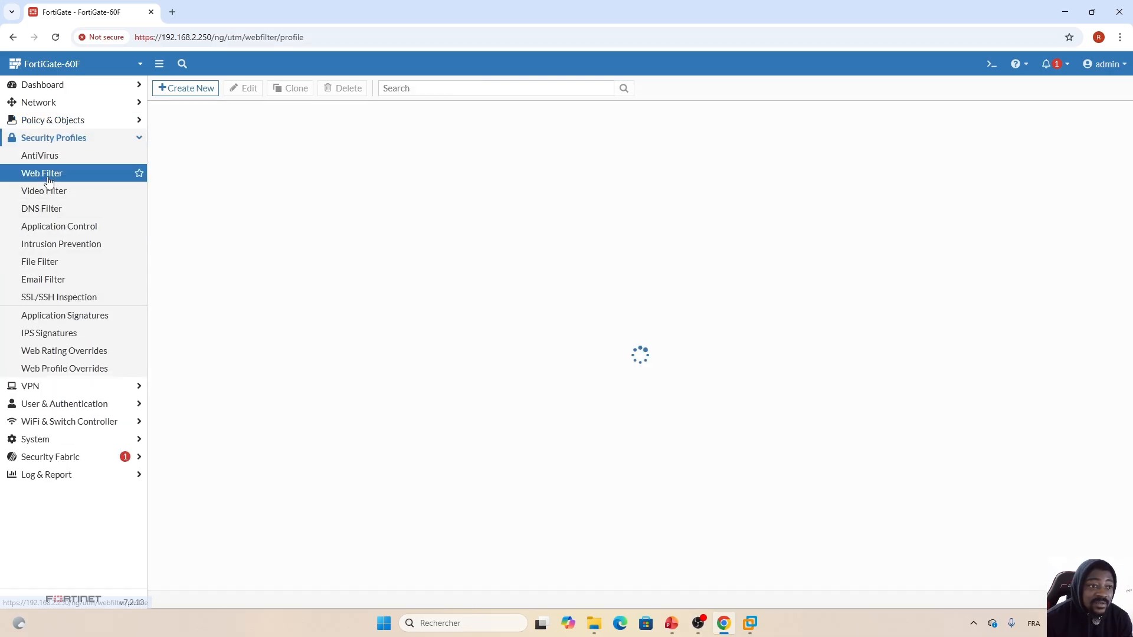
double_click(234, 137)
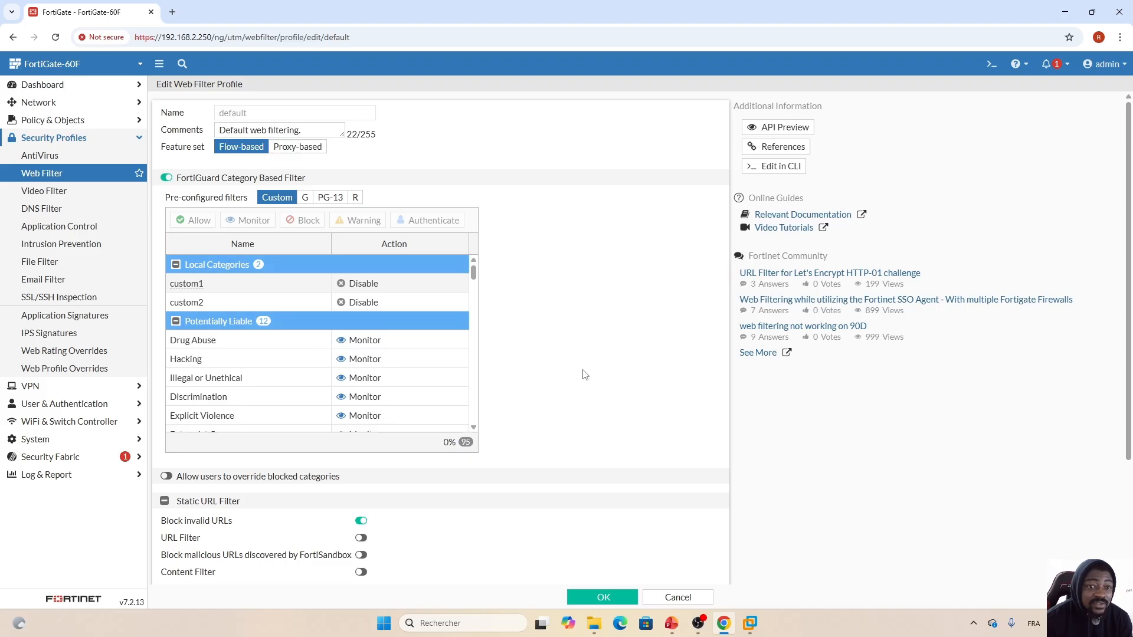
drag(473, 269, 473, 348)
click(439, 381)
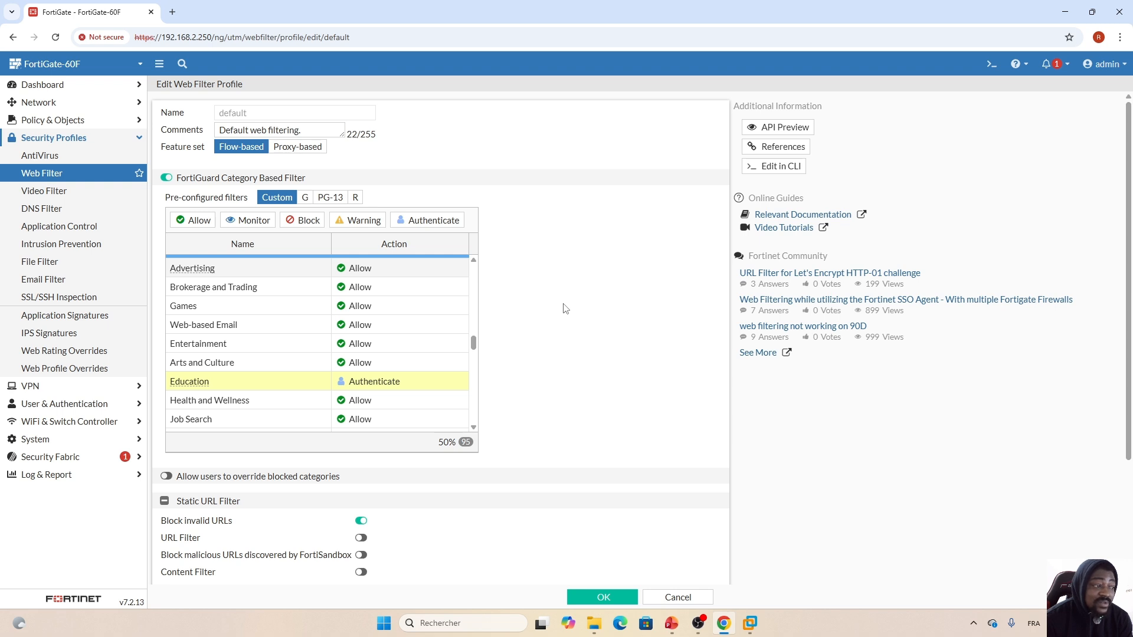
click(429, 220)
click(719, 147)
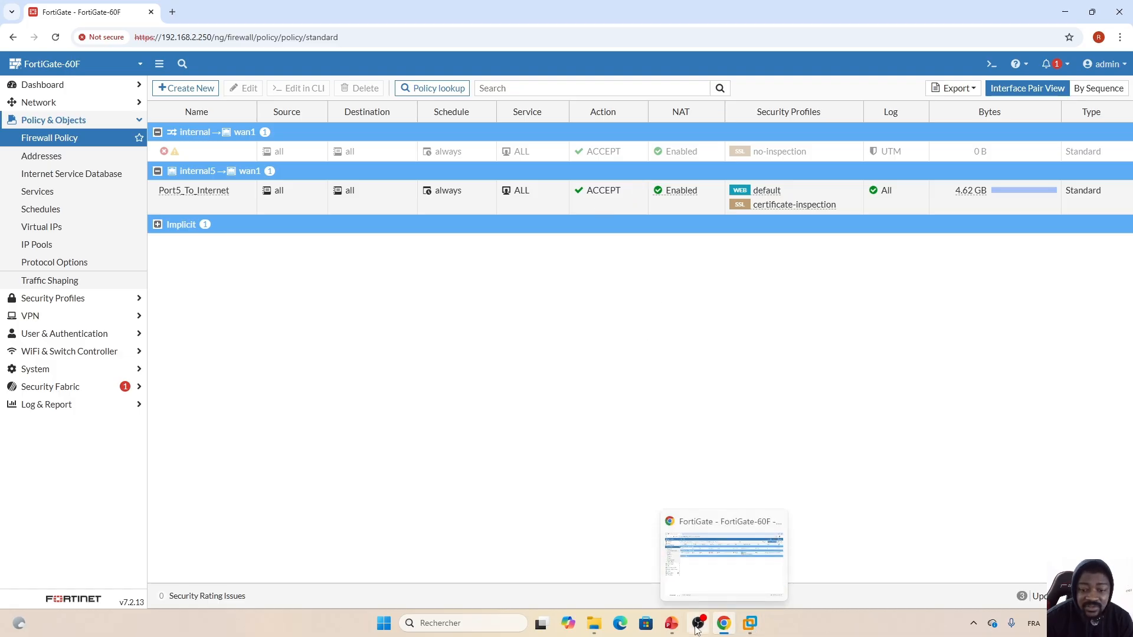
click(672, 624)
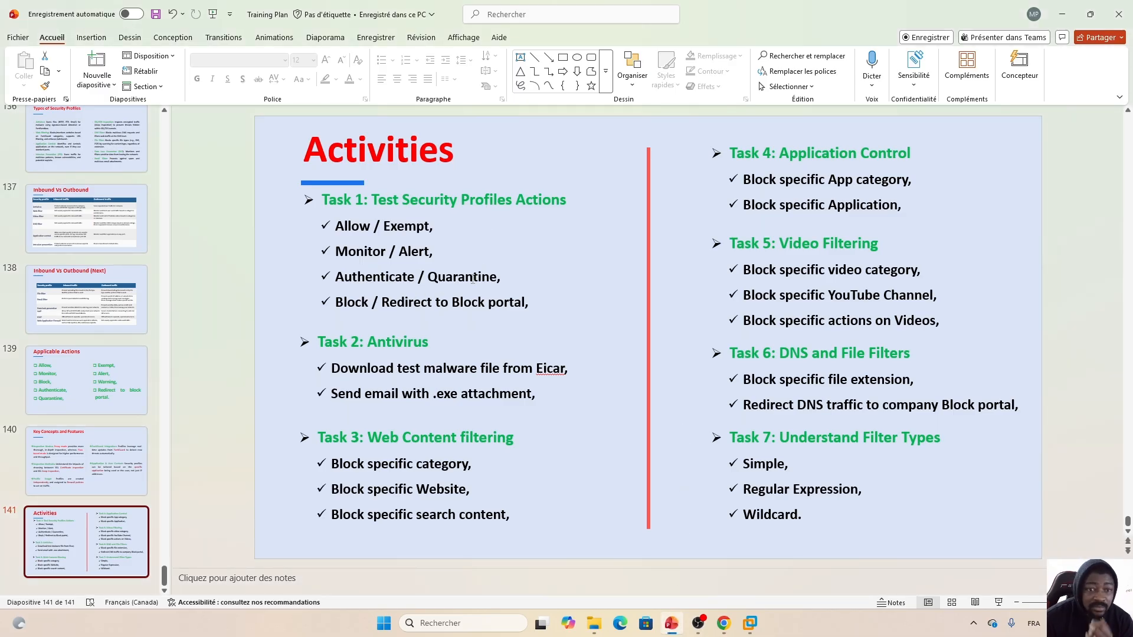